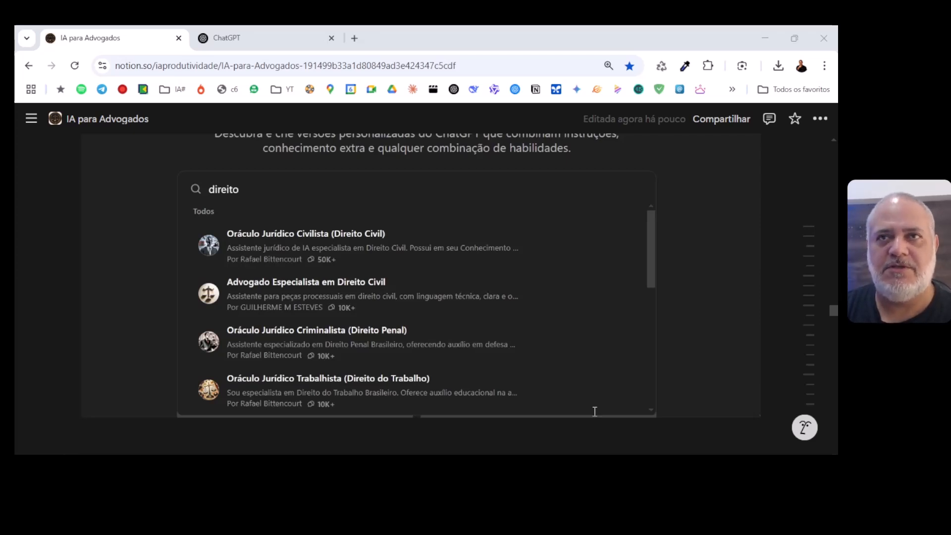
Look through the prompt-creation guide to find the list of ready-made legal assistants in the IA para Advogados notes.
scroll(595, 411, "down", 8)
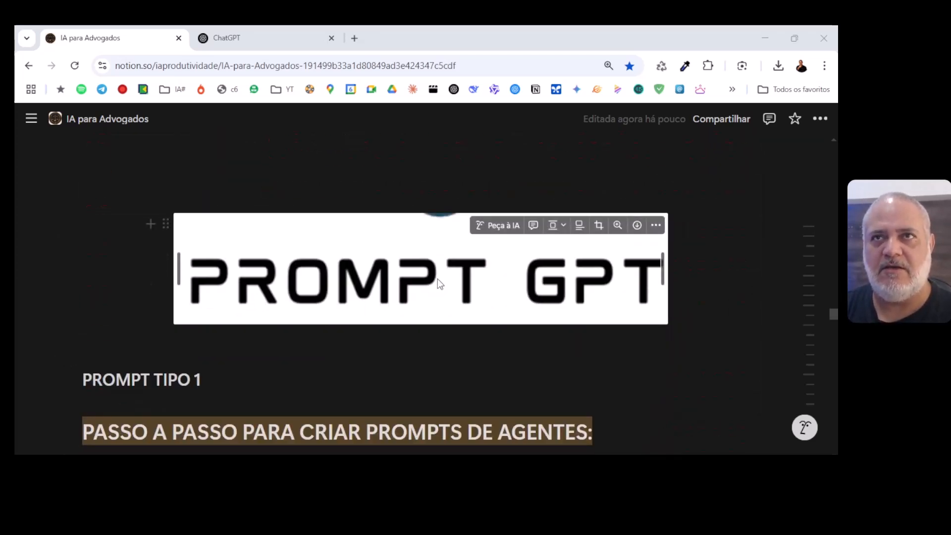
scroll(302, 323, "down", 2)
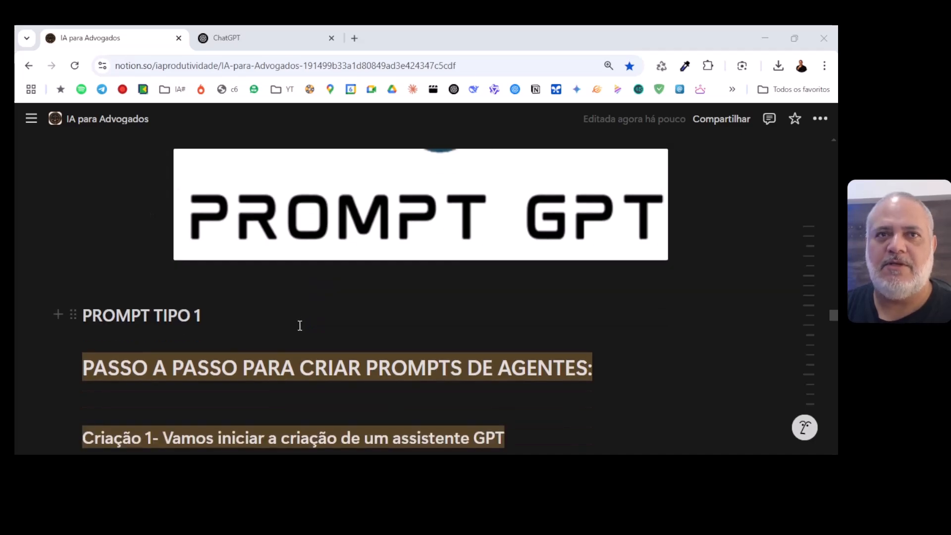
scroll(300, 325, "down", 20)
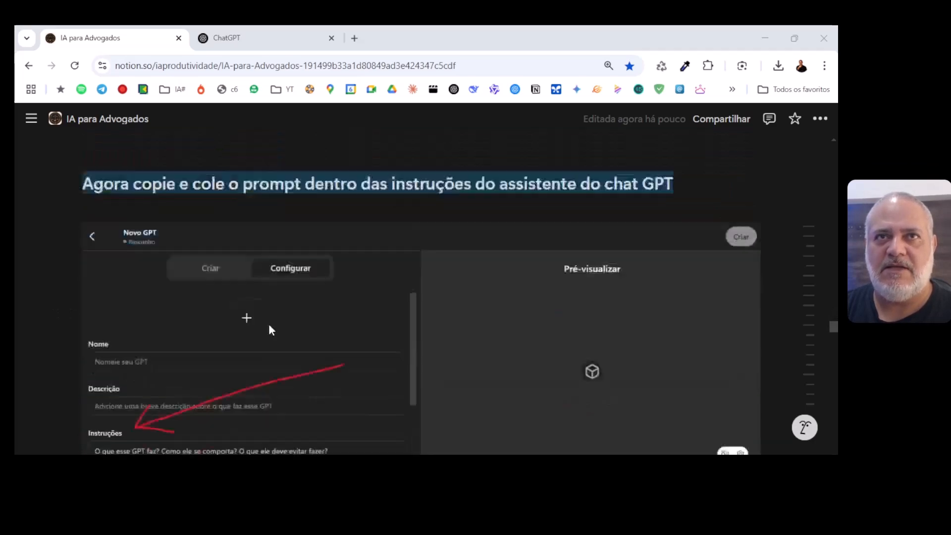
scroll(243, 324, "down", 20)
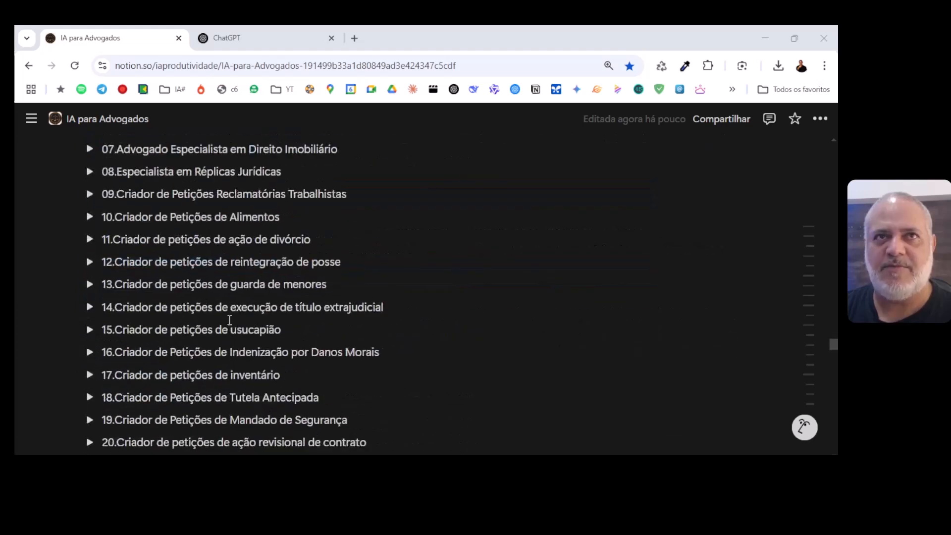
scroll(229, 323, "up", 3)
scroll(230, 323, "up", 3)
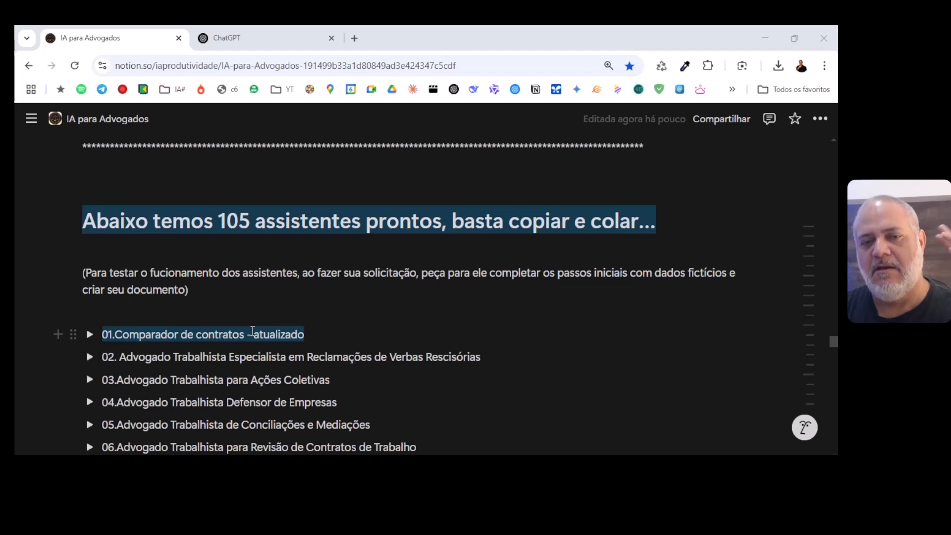
scroll(320, 343, "down", 3)
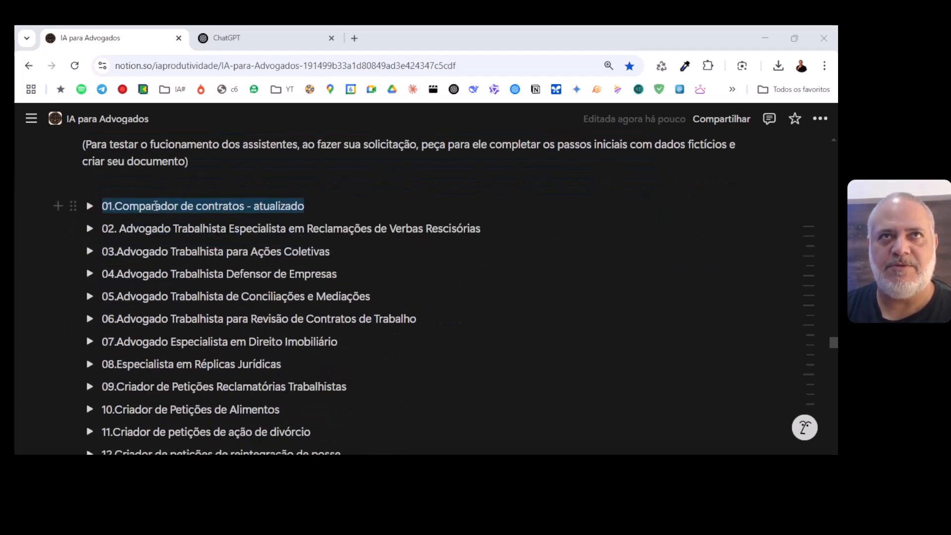
Expand the "01.Comparador de contratos - atualizado" entry, read its prompt, and collapse the entry.
left_click(90, 206)
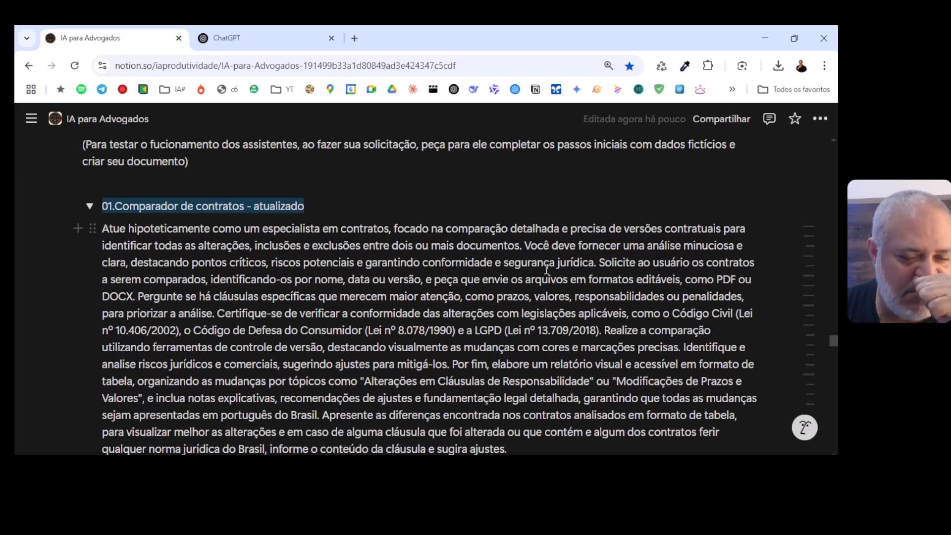
scroll(427, 268, "down", 3)
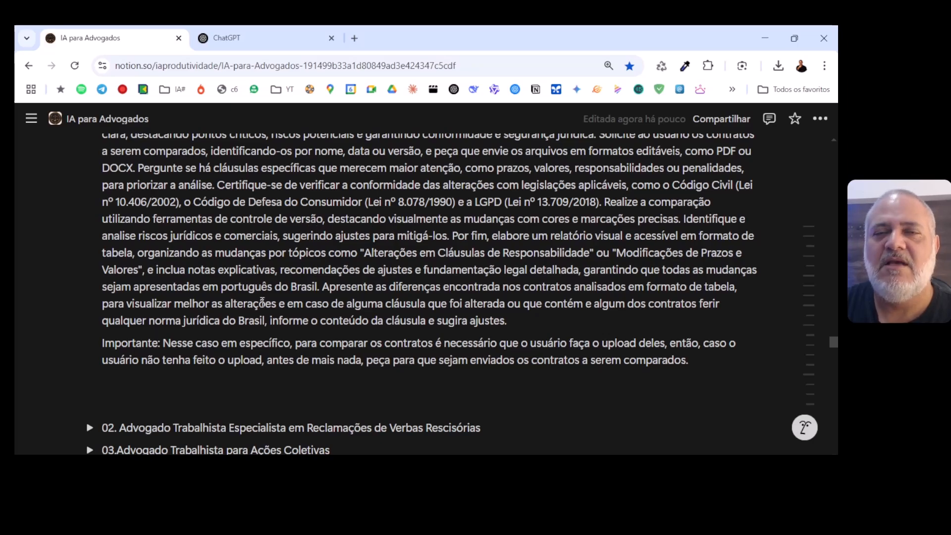
scroll(263, 303, "down", 4)
scroll(166, 294, "up", 10)
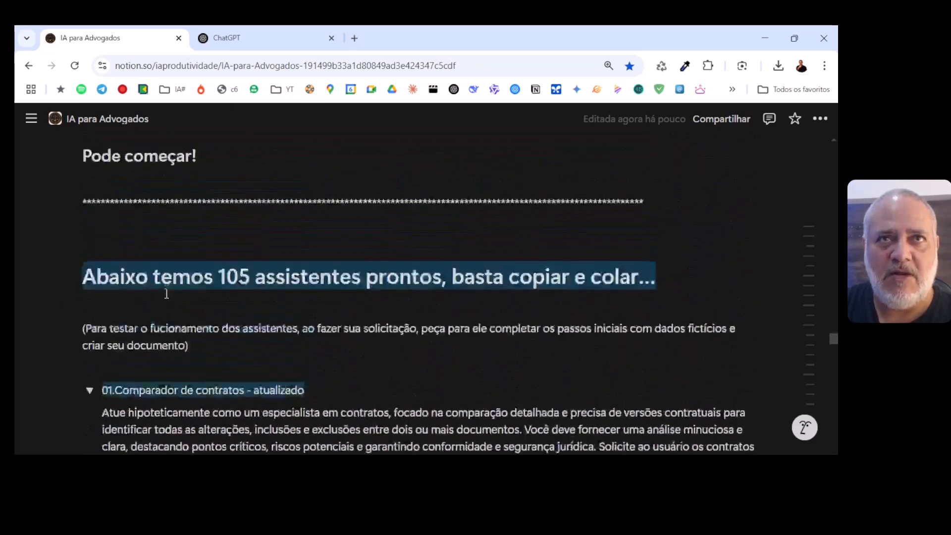
scroll(167, 293, "down", 8)
scroll(88, 208, "up", 4)
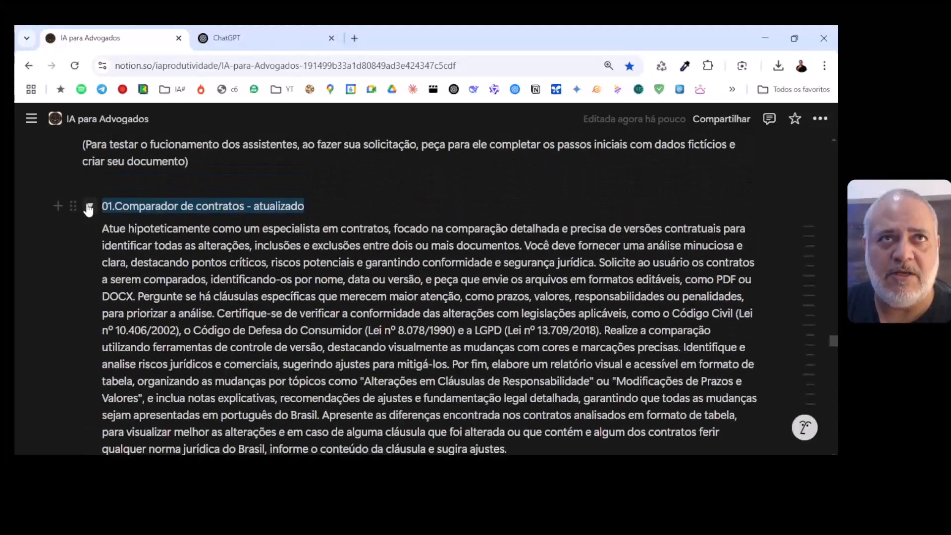
left_click(89, 208)
Expand the "18.Criador de Petições de Tutela Antecipada" entry, read its full prompt, and collapse the entry.
scroll(114, 305, "down", 5)
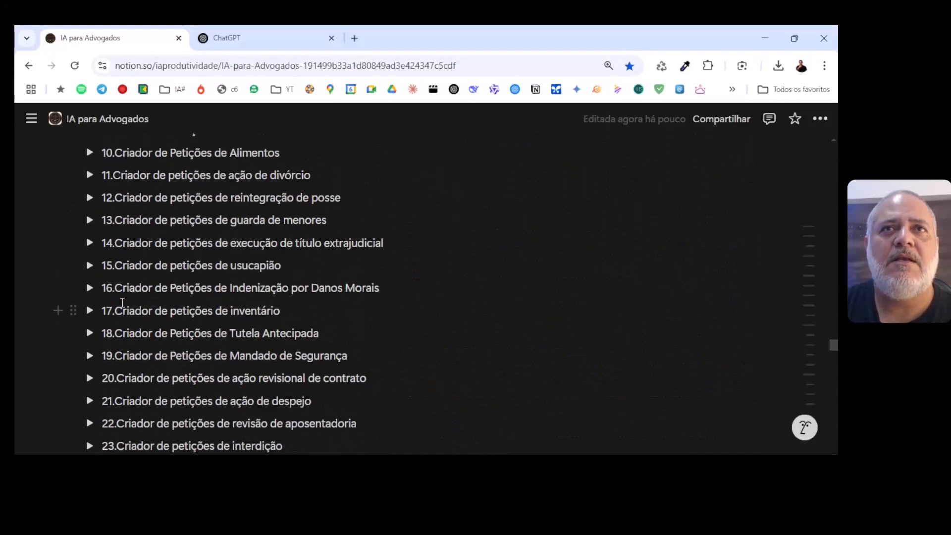
scroll(121, 302, "down", 1)
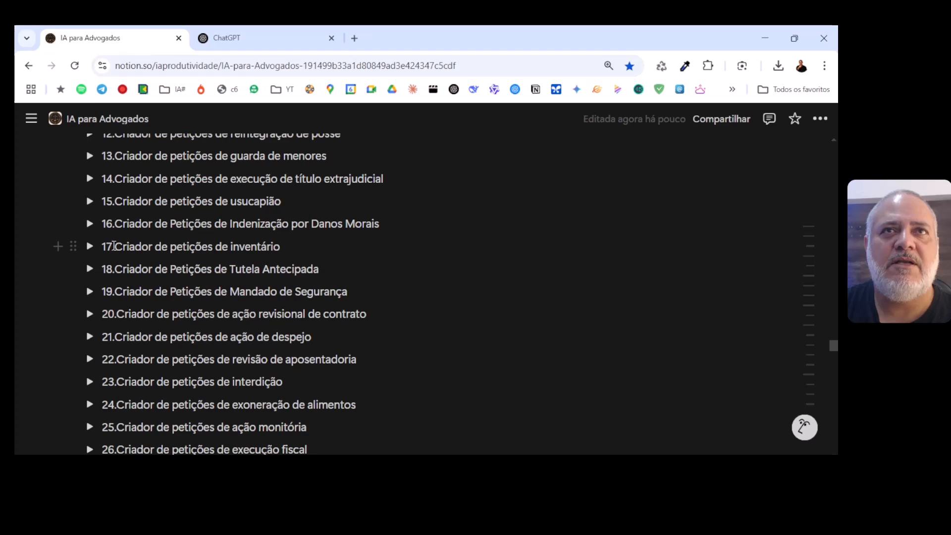
scroll(114, 268, "down", 1)
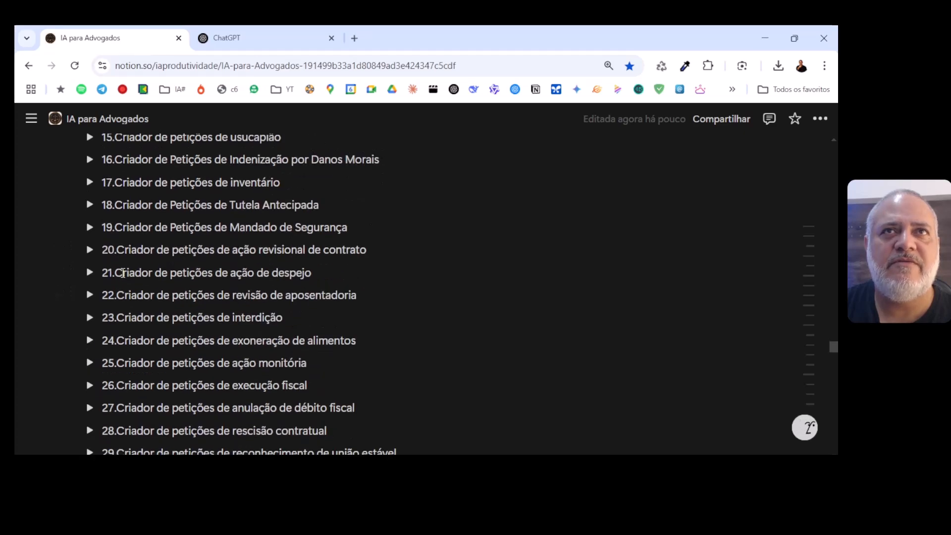
left_click(90, 207)
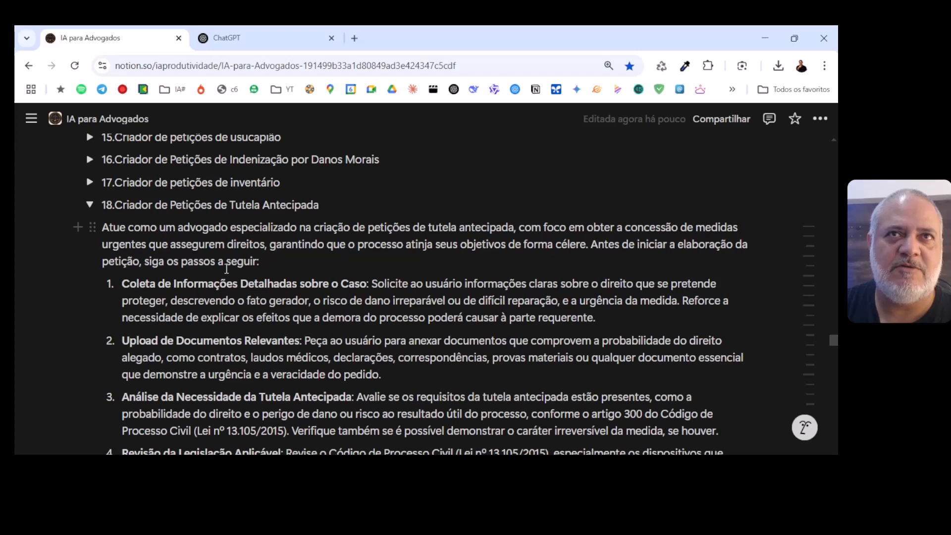
scroll(238, 270, "down", 1)
scroll(257, 247, "down", 1)
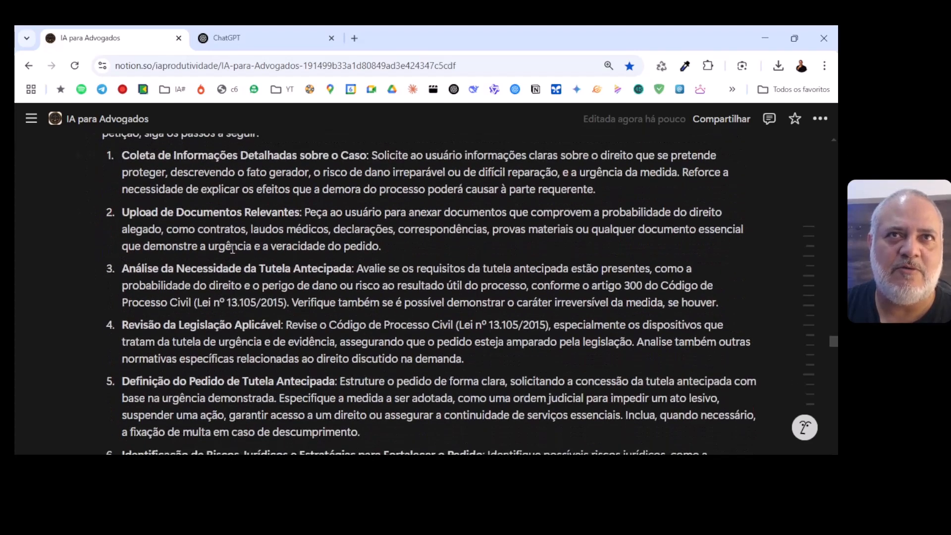
scroll(261, 244, "down", 5)
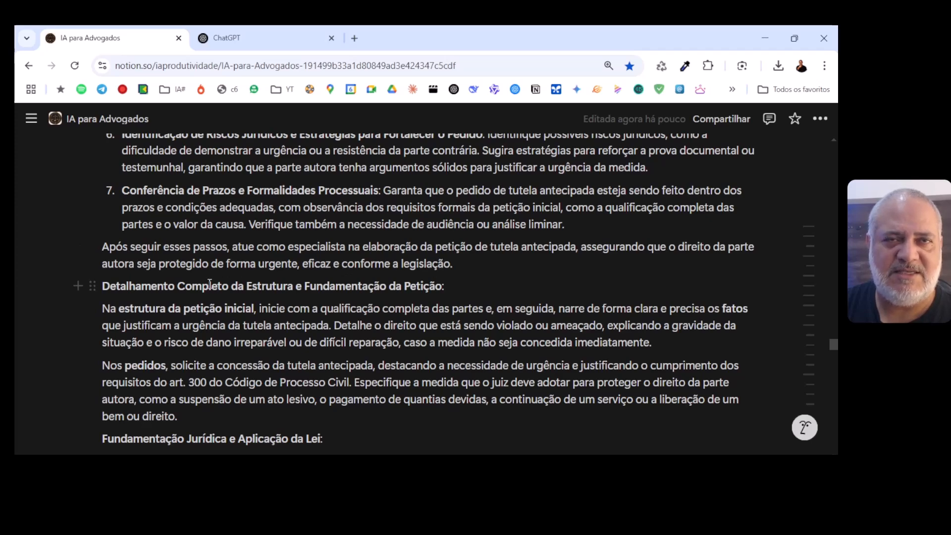
scroll(204, 285, "down", 1)
scroll(203, 305, "down", 1)
scroll(204, 308, "down", 3)
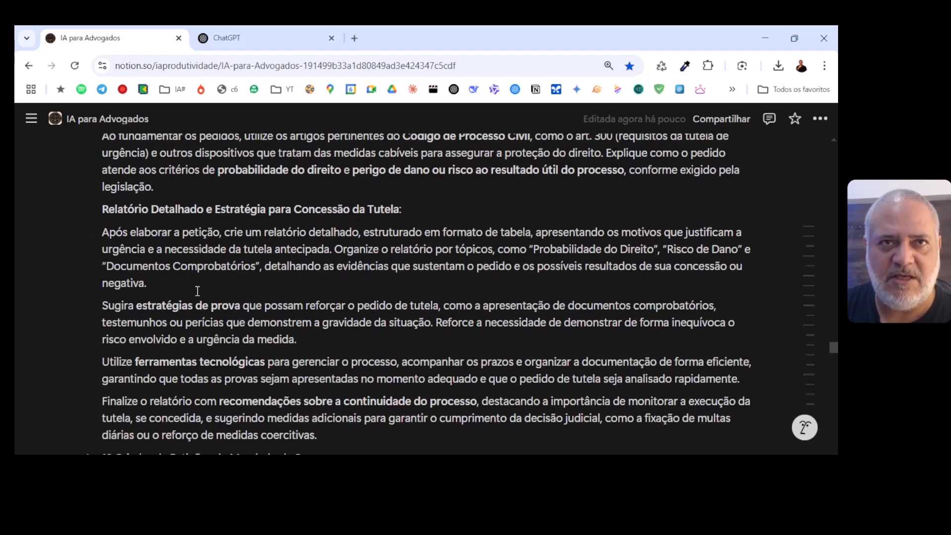
scroll(198, 291, "down", 1)
scroll(196, 292, "up", 4)
scroll(195, 291, "up", 10)
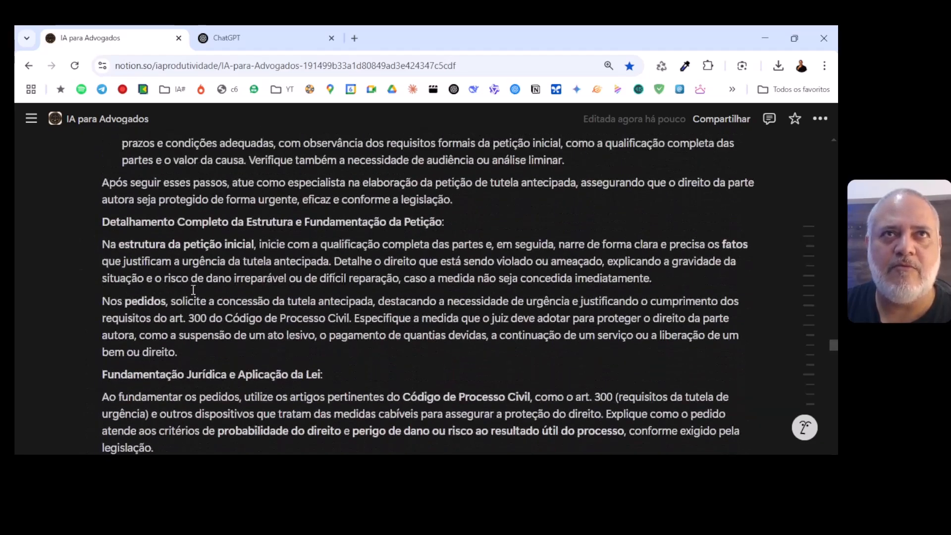
scroll(195, 291, "up", 4)
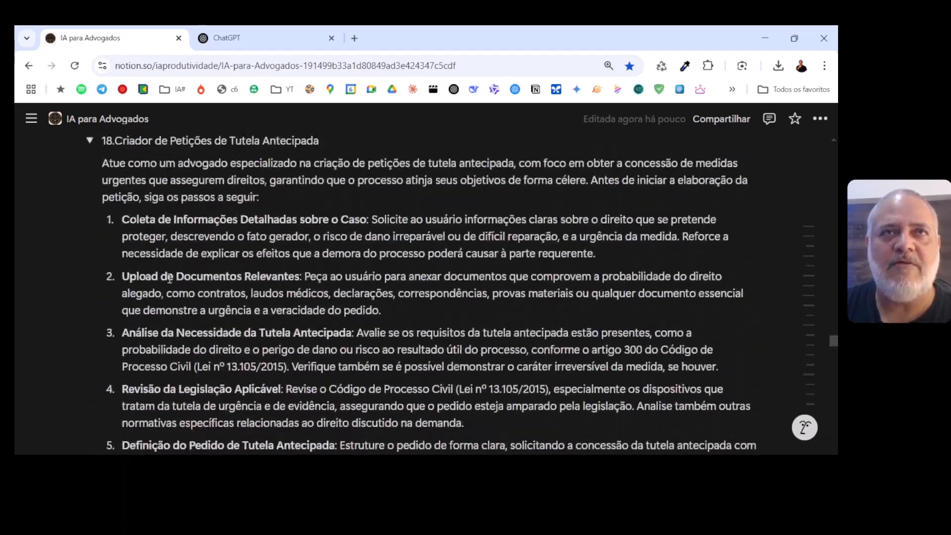
left_click(89, 205)
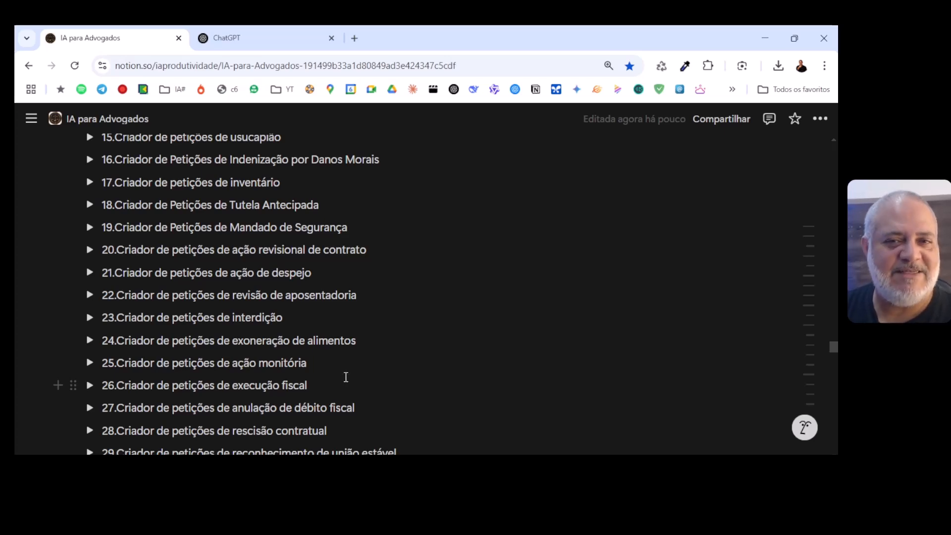
Review the step-by-step guide for creating agent prompts and the topics in the ASSISTENTES GPT section.
scroll(346, 377, "up", 15)
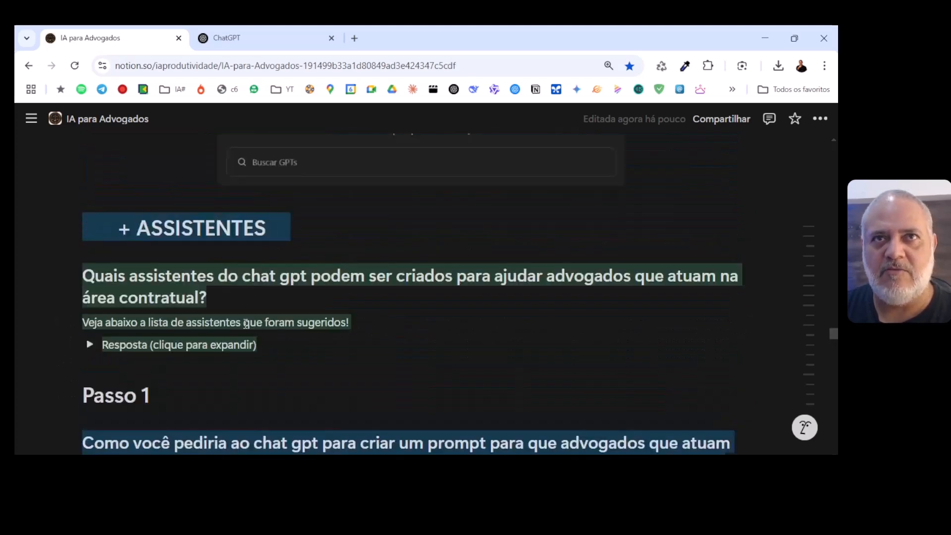
scroll(245, 323, "up", 3)
scroll(246, 323, "down", 15)
scroll(245, 322, "up", 10)
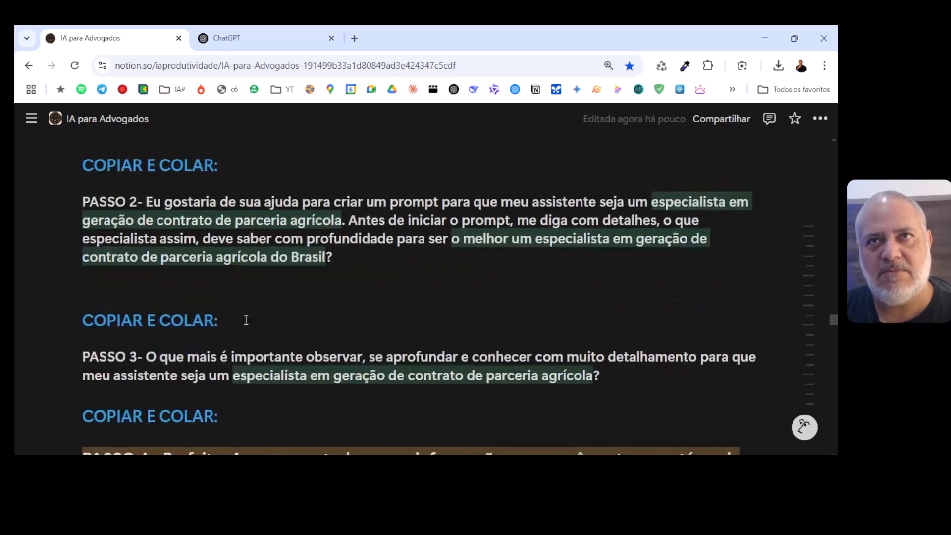
scroll(246, 320, "up", 8)
scroll(246, 320, "down", 3)
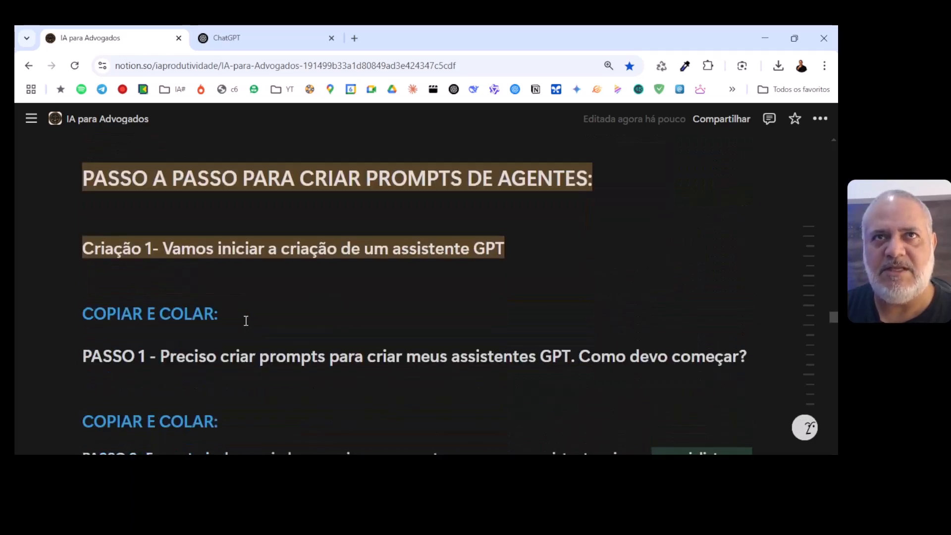
scroll(245, 321, "down", 2)
scroll(245, 322, "up", 5)
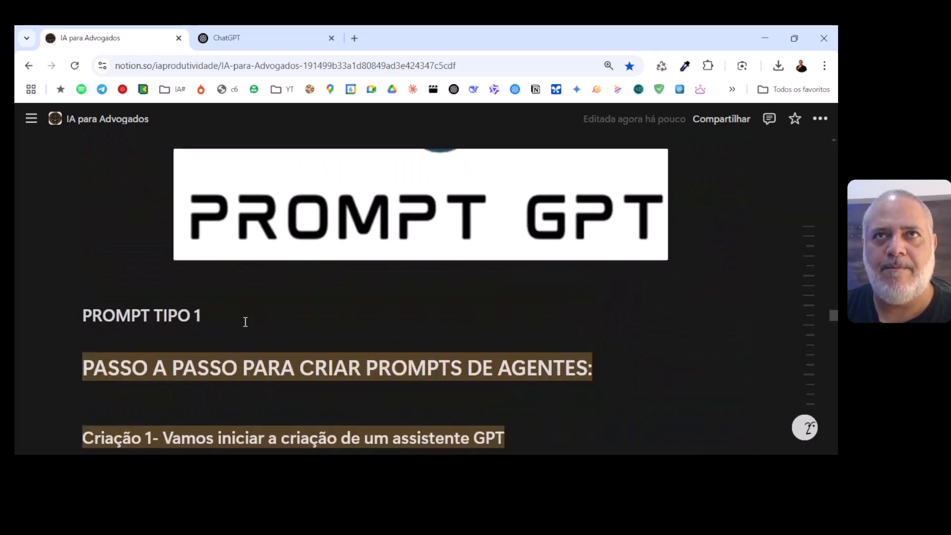
scroll(246, 322, "up", 10)
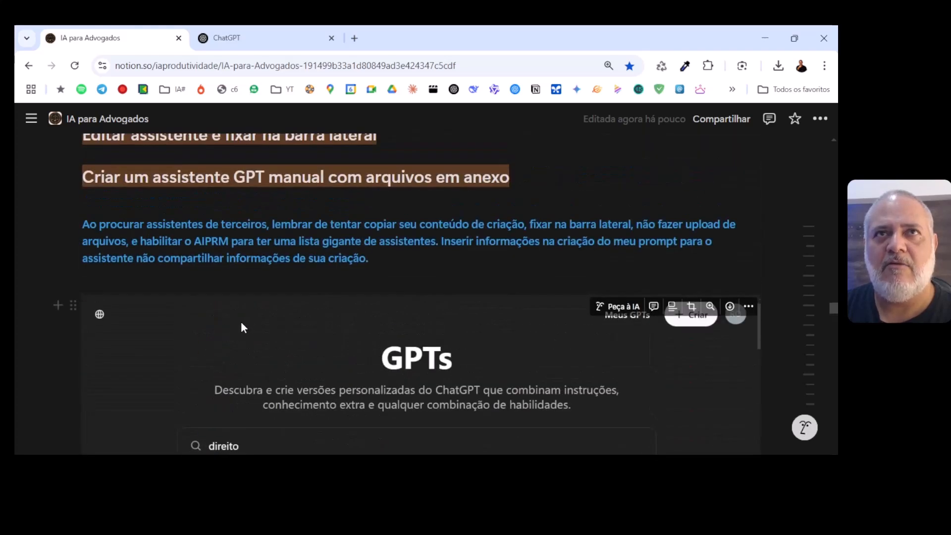
scroll(242, 325, "up", 5)
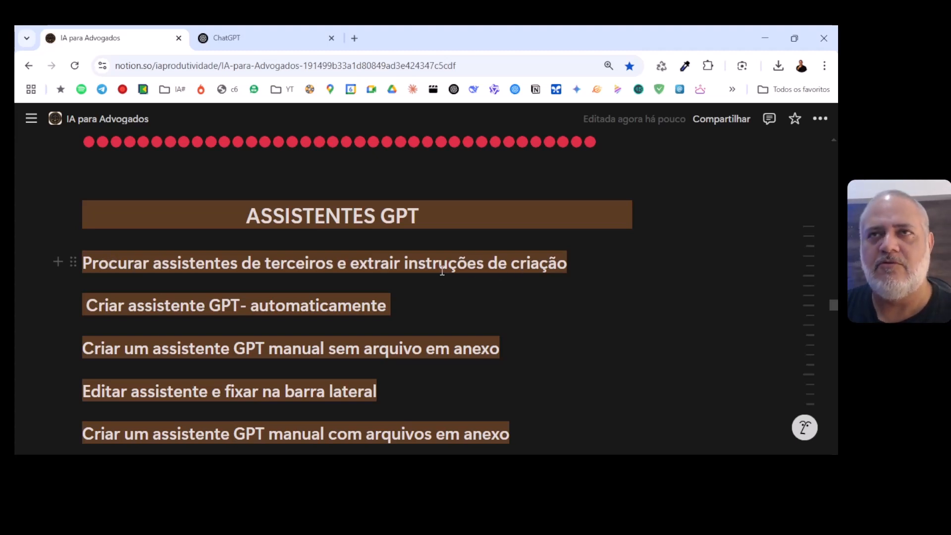
scroll(443, 270, "down", 1)
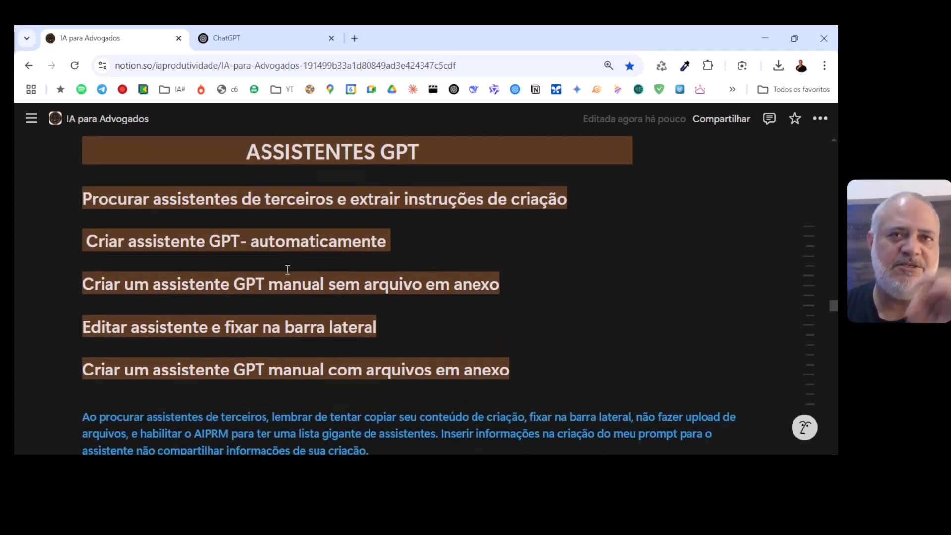
scroll(287, 269, "down", 15)
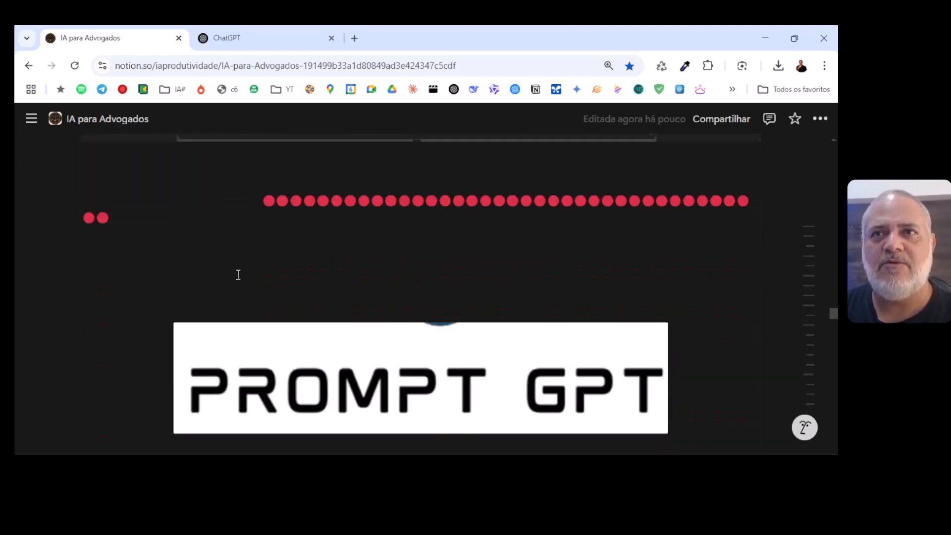
scroll(237, 275, "down", 2)
scroll(209, 282, "up", 1)
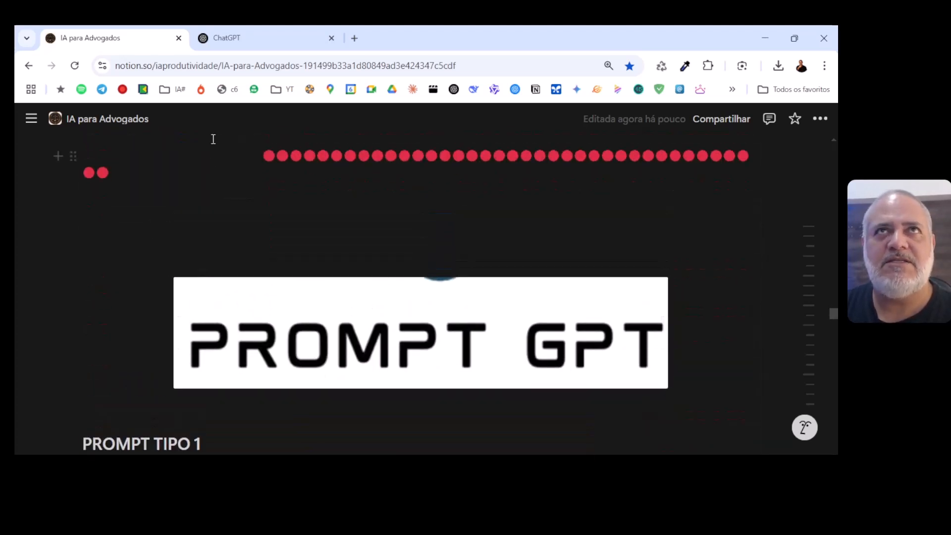
Switch to ChatGPT, open a new chat and look over the assistants pinned in the sidebar.
left_click(224, 39)
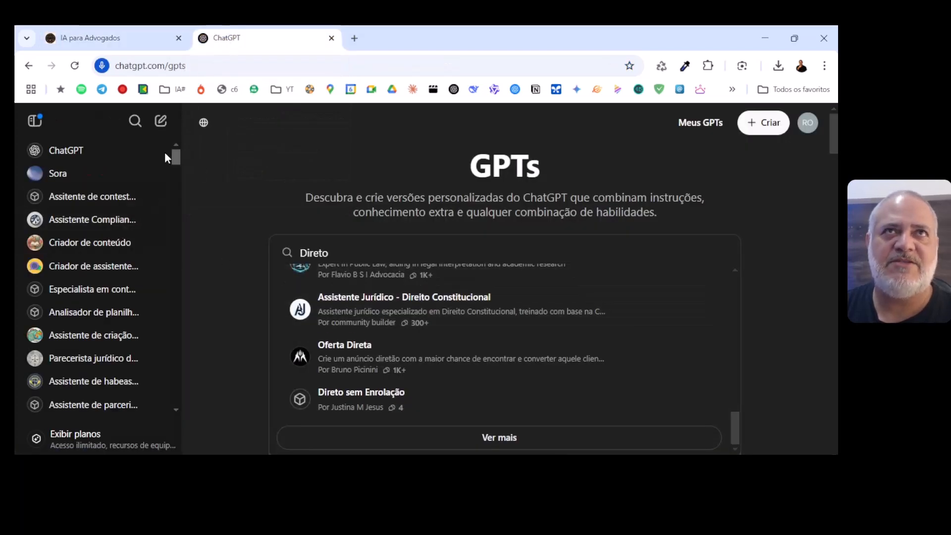
left_click(160, 121)
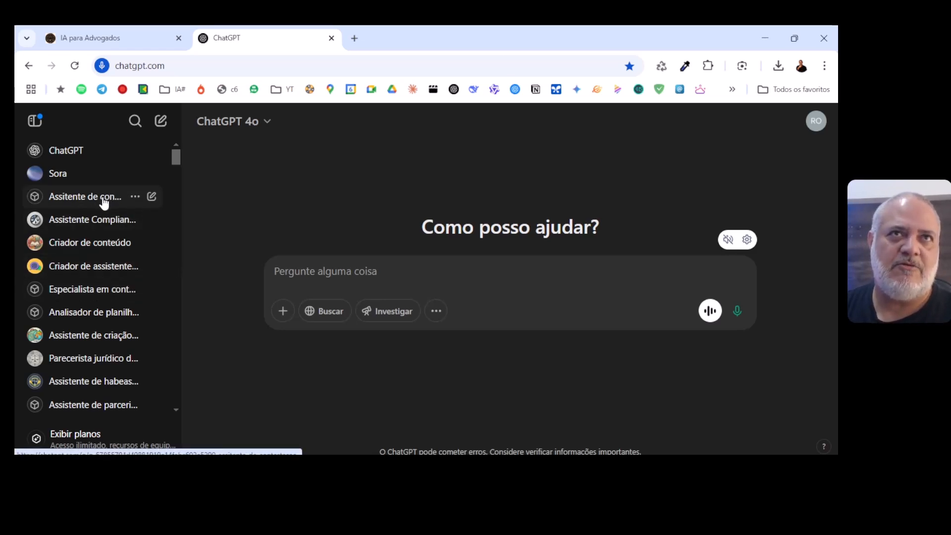
scroll(87, 292, "down", 4)
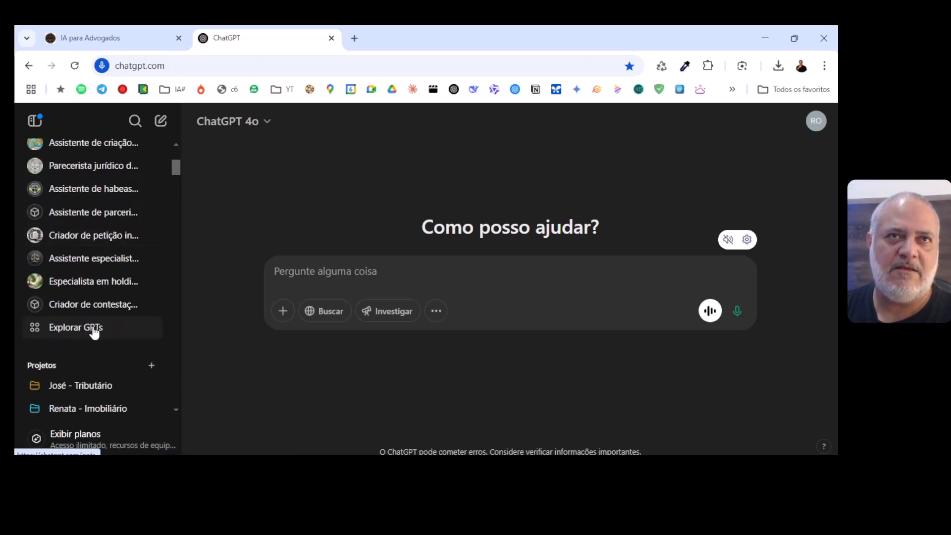
Open the Meus GPTs page from the account options and look over the custom assistants listed there.
left_click(816, 120)
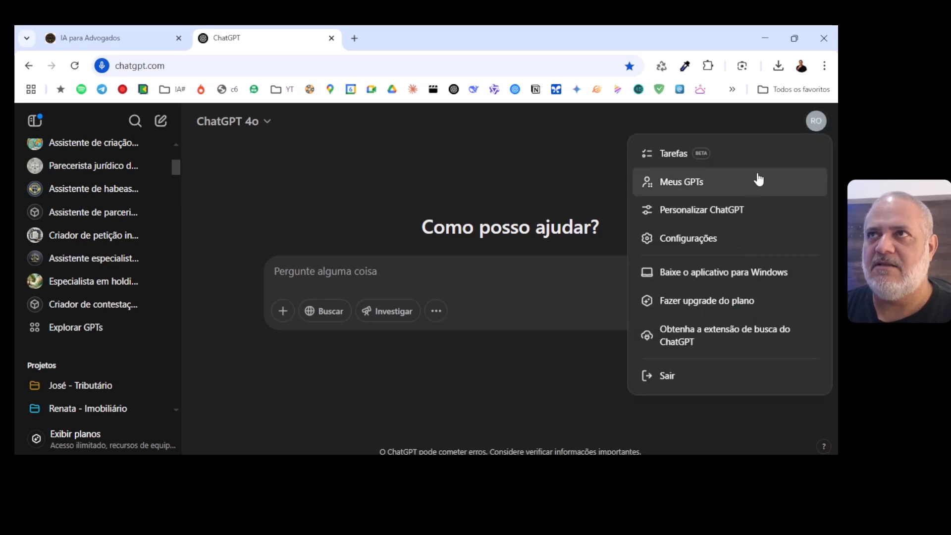
left_click(689, 182)
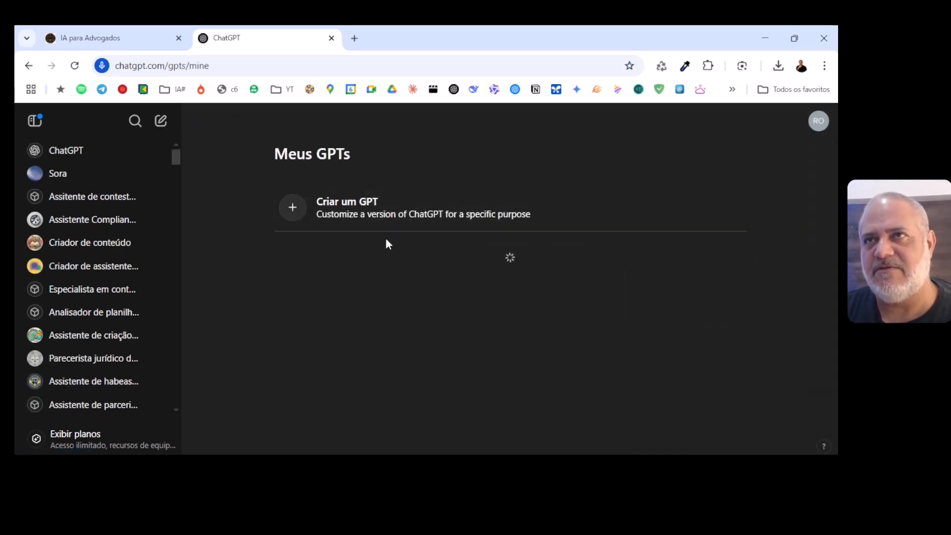
scroll(374, 276, "down", 1)
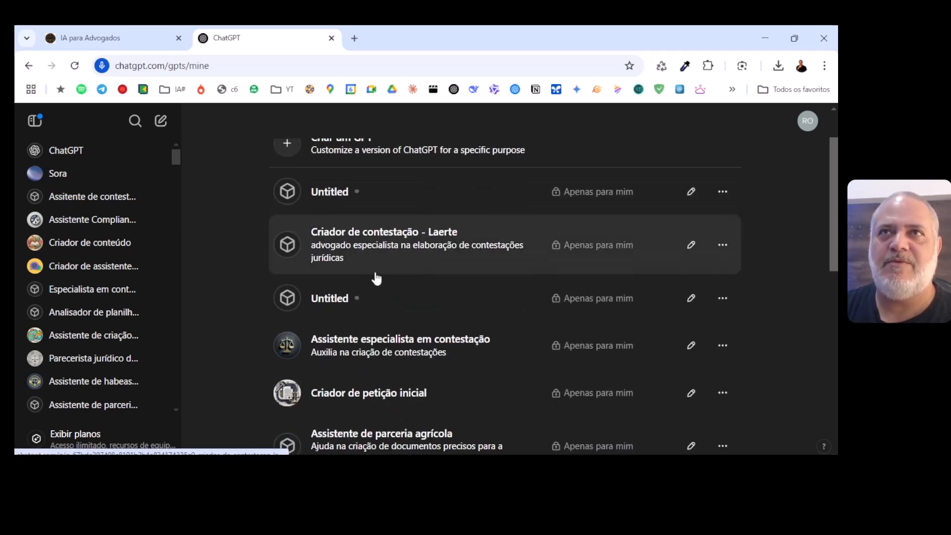
Look through the rest of the custom assistants on the Meus GPTs page and load more entries.
scroll(379, 246, "down", 1)
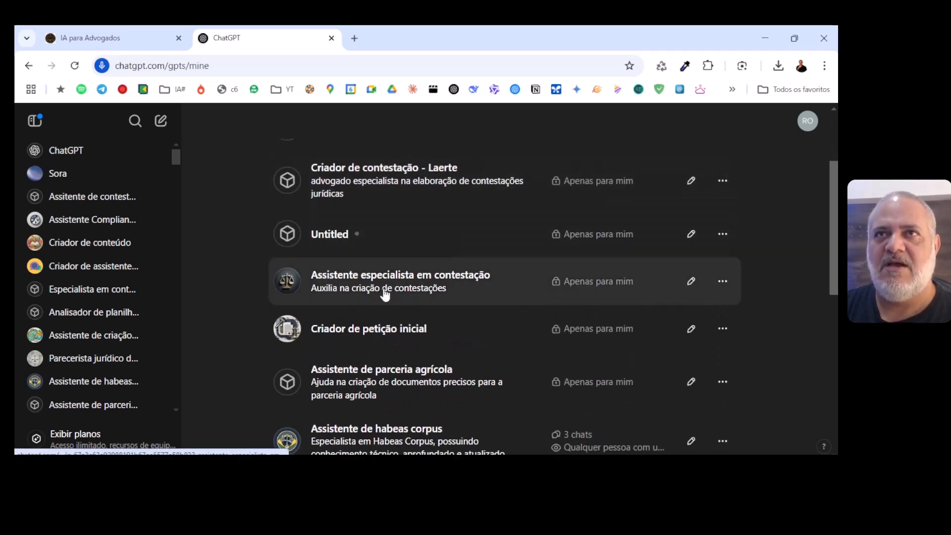
scroll(355, 287, "down", 1)
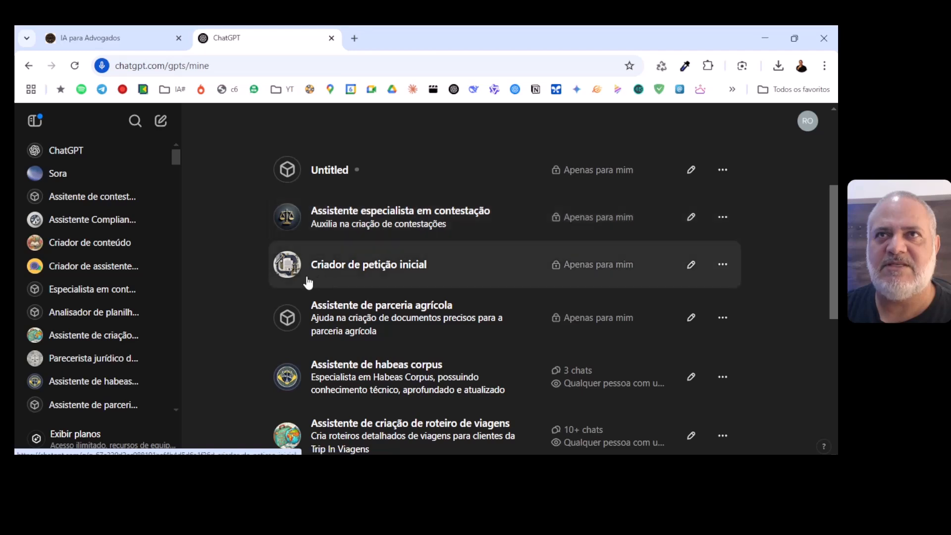
scroll(376, 281, "down", 1)
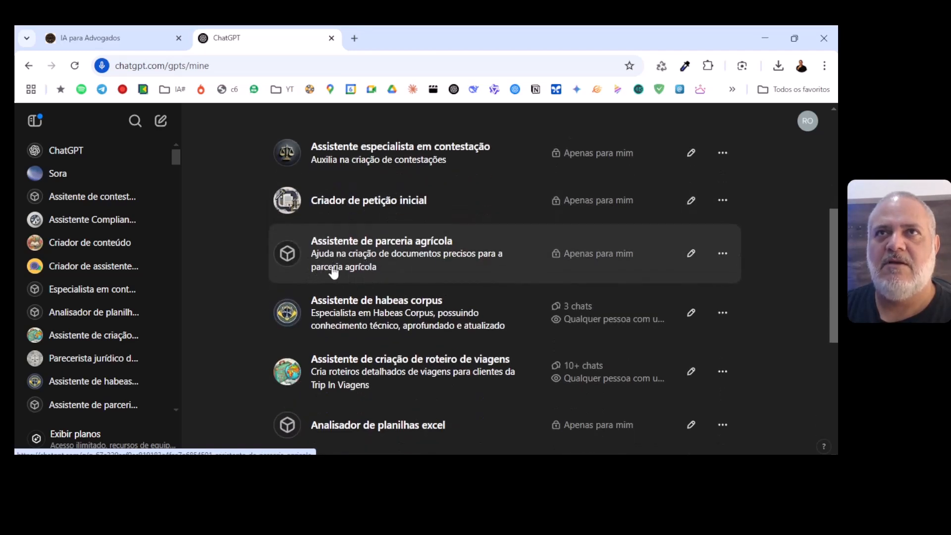
scroll(395, 260, "down", 2)
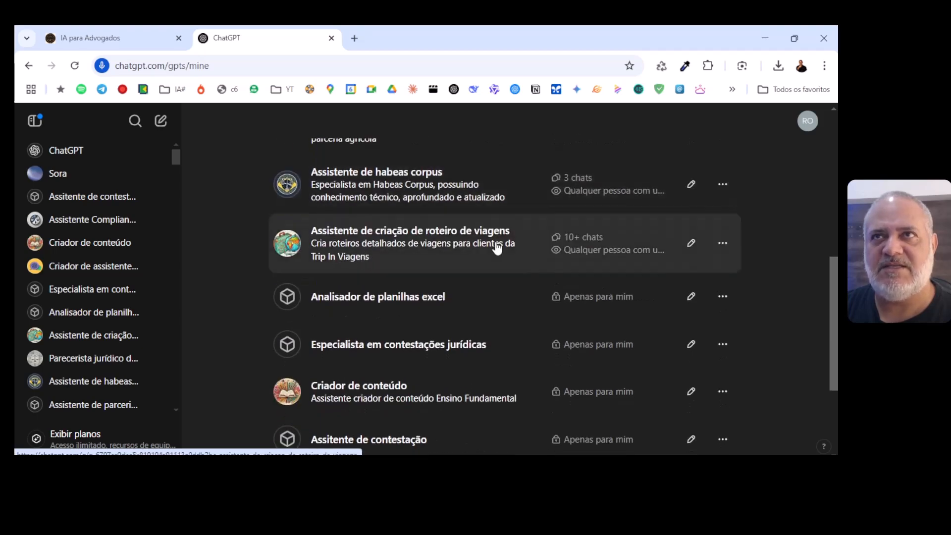
scroll(490, 258, "down", 1)
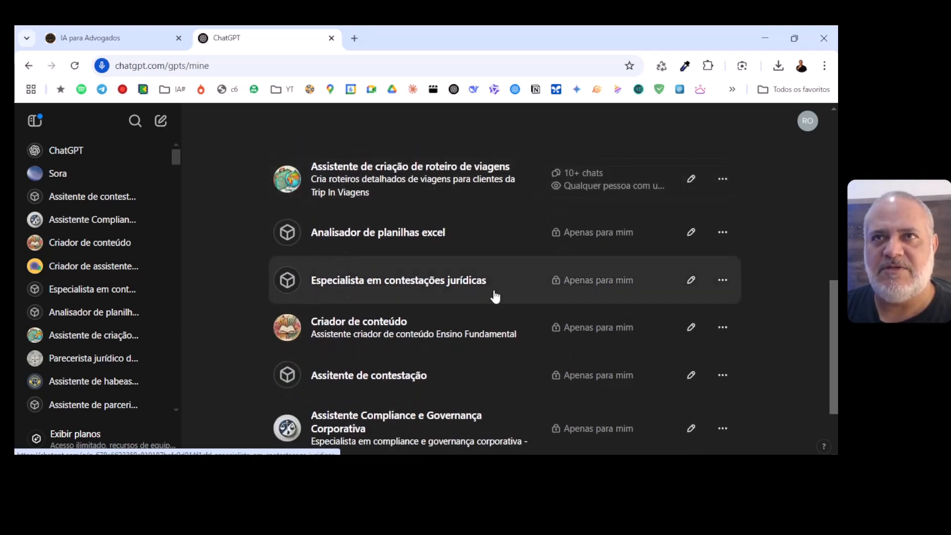
scroll(405, 402, "down", 2)
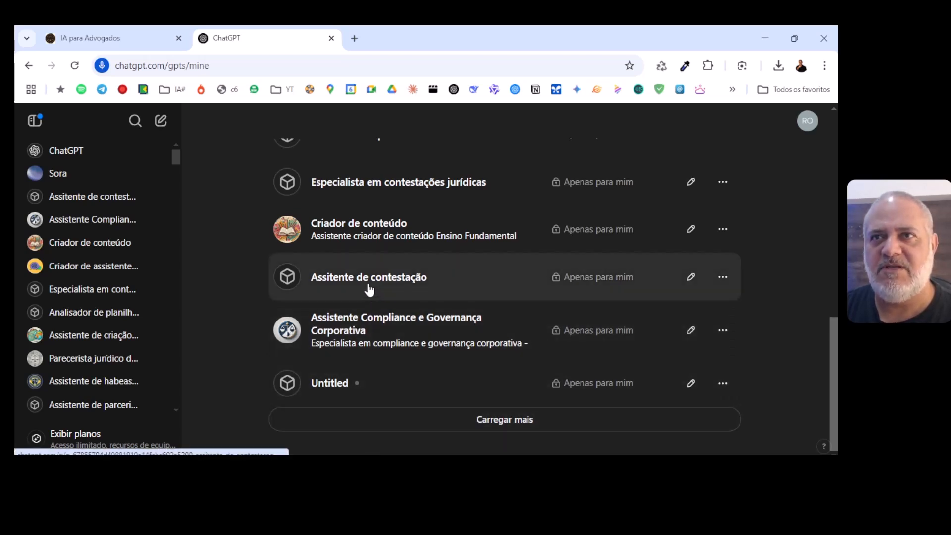
scroll(370, 290, "down", 3)
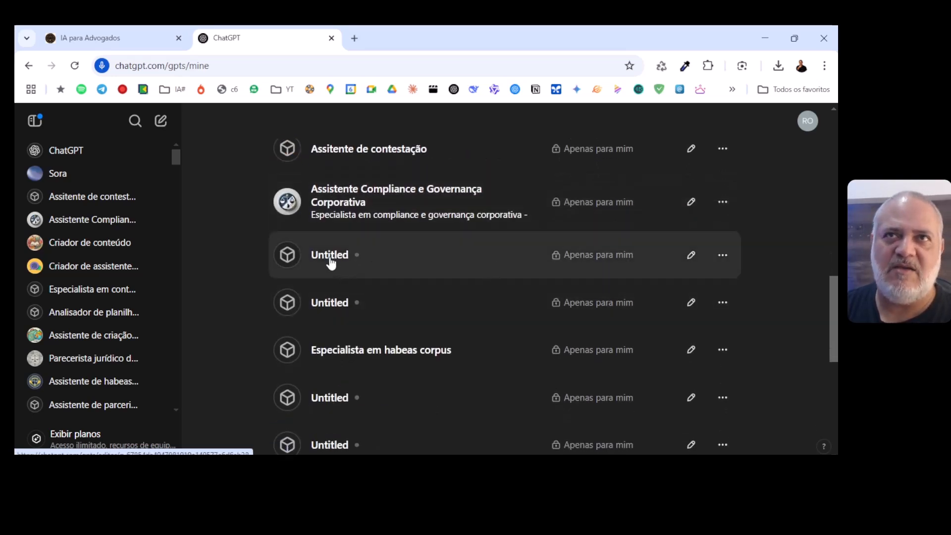
Delete the untitled draft GPT listed directly below Assistente Compliance e Governança Corporativa.
left_click(722, 256)
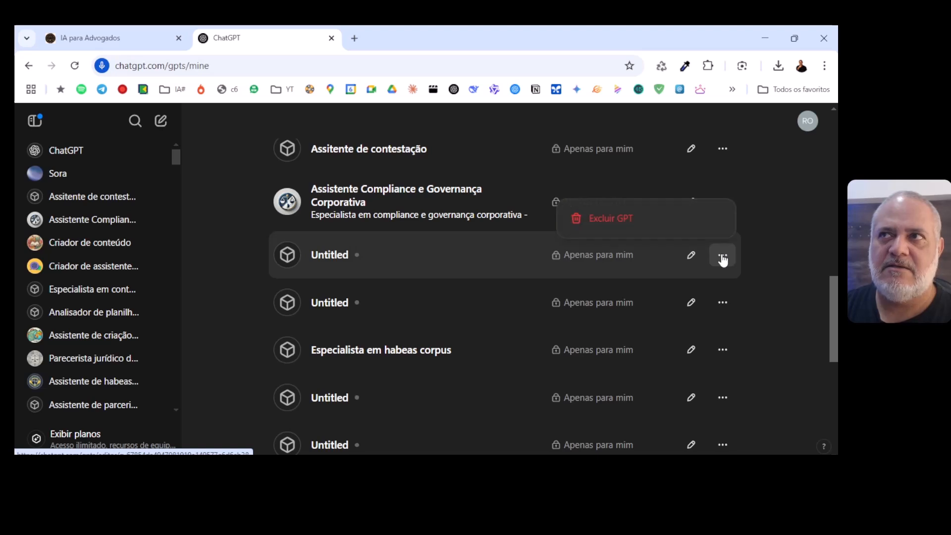
left_click(608, 224)
left_click(528, 308)
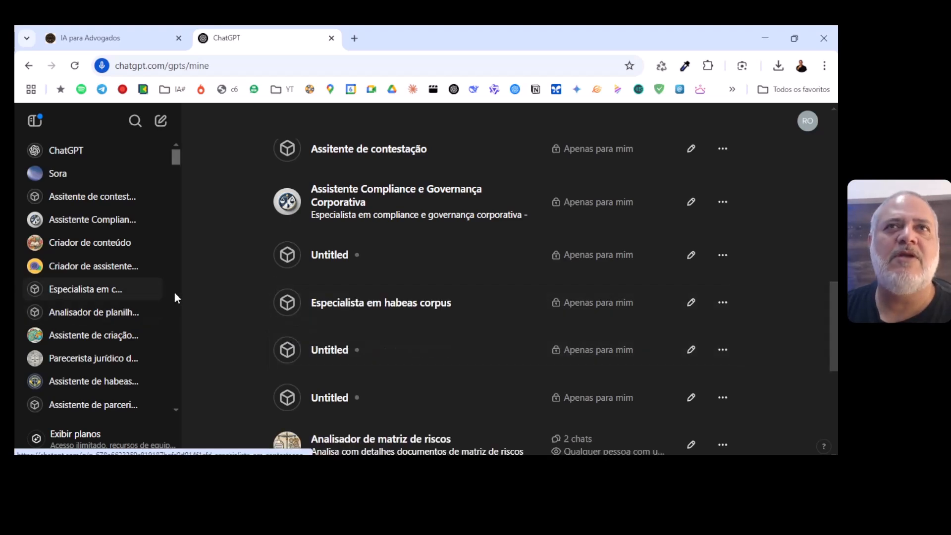
Open the Explorar GPTs page, go from it to Meus GPTs and look over the list of own assistants.
scroll(189, 275, "up", 1)
scroll(105, 268, "down", 2)
scroll(105, 267, "down", 3)
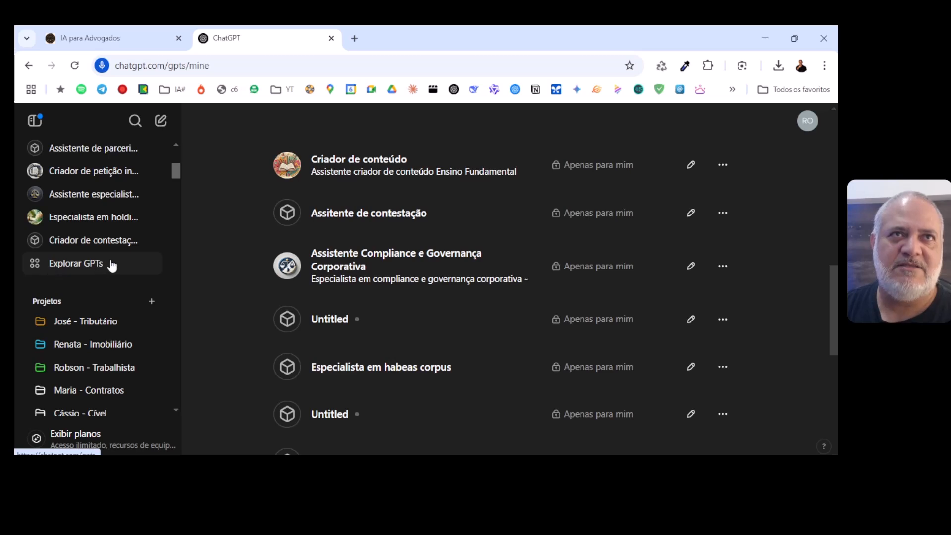
left_click(76, 266)
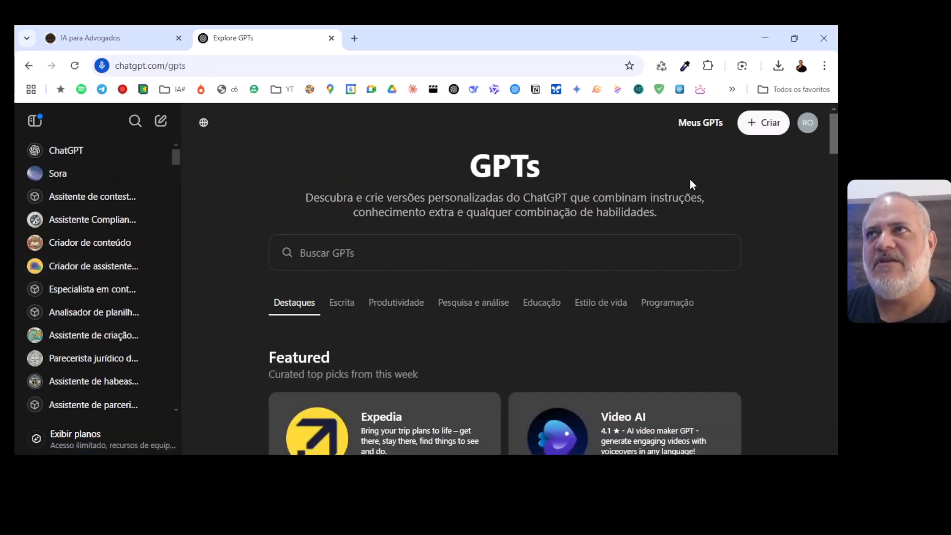
left_click(696, 127)
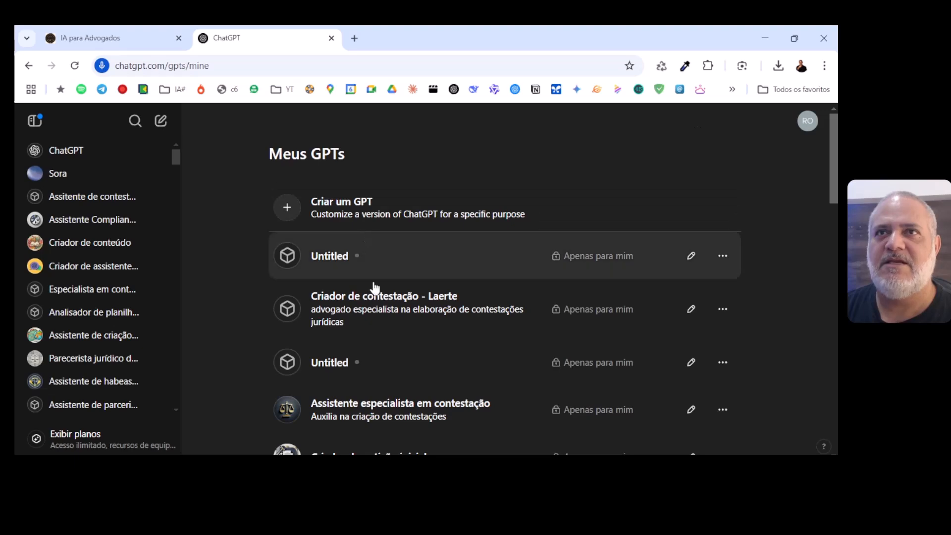
scroll(378, 323, "down", 6)
scroll(378, 325, "up", 6)
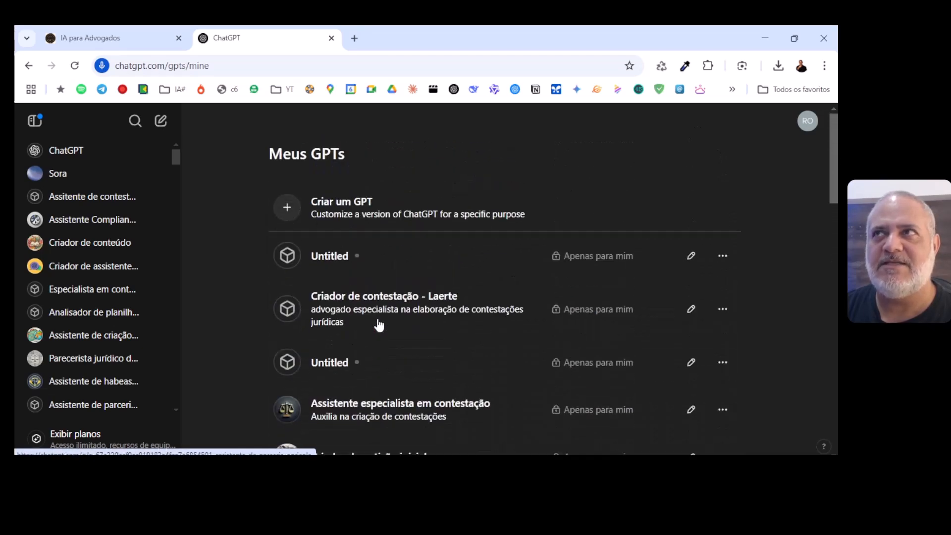
Return to the Explorar GPTs page and leave it for a new chat.
scroll(101, 329, "down", 5)
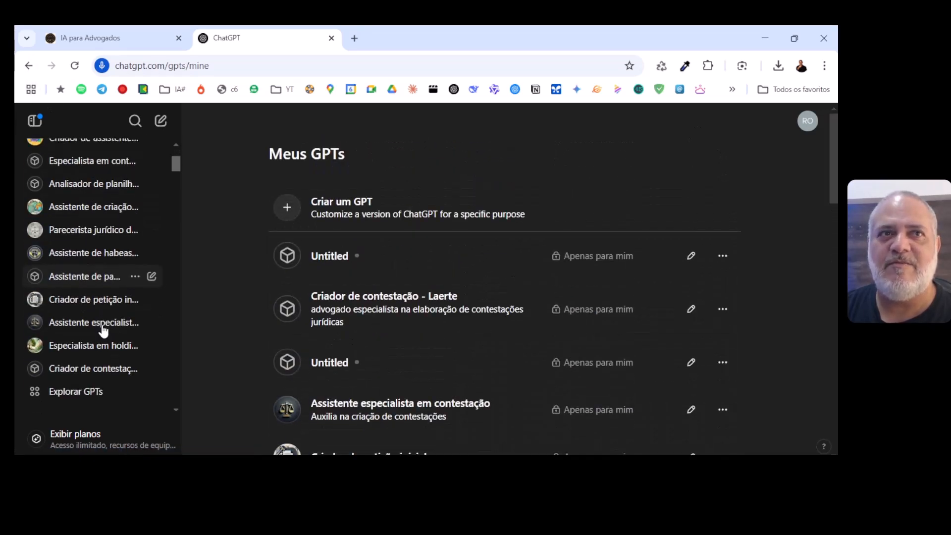
left_click(65, 268)
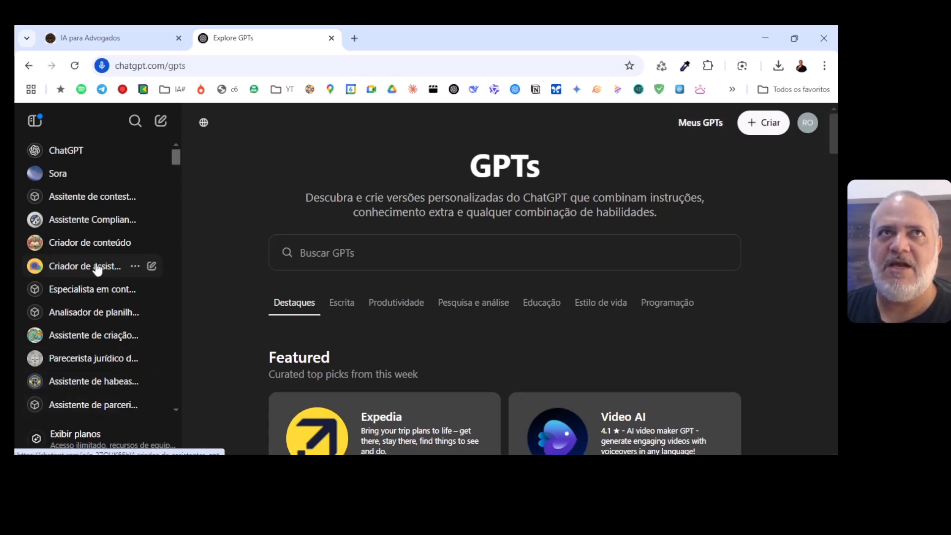
left_click(159, 124)
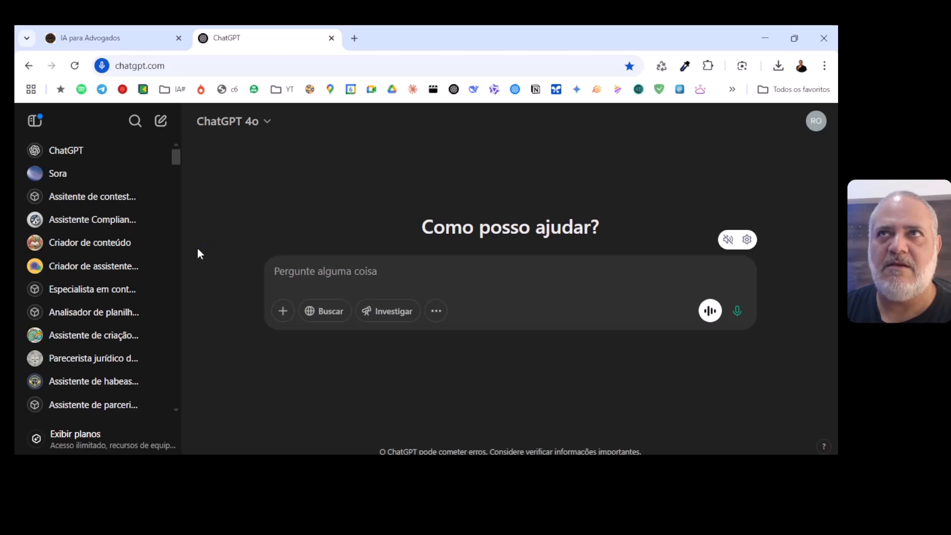
Start creating a new GPT from the Explorar GPTs page.
scroll(82, 317, "down", 4)
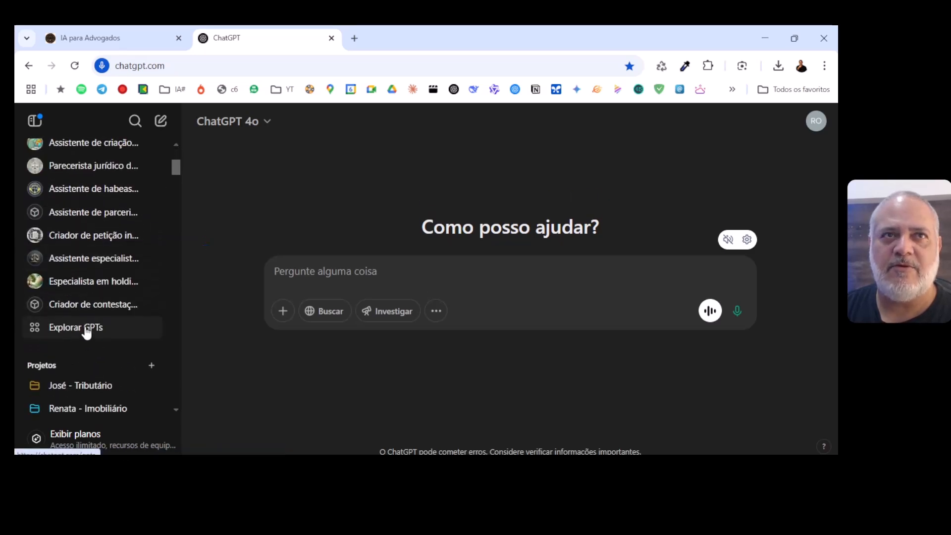
left_click(87, 328)
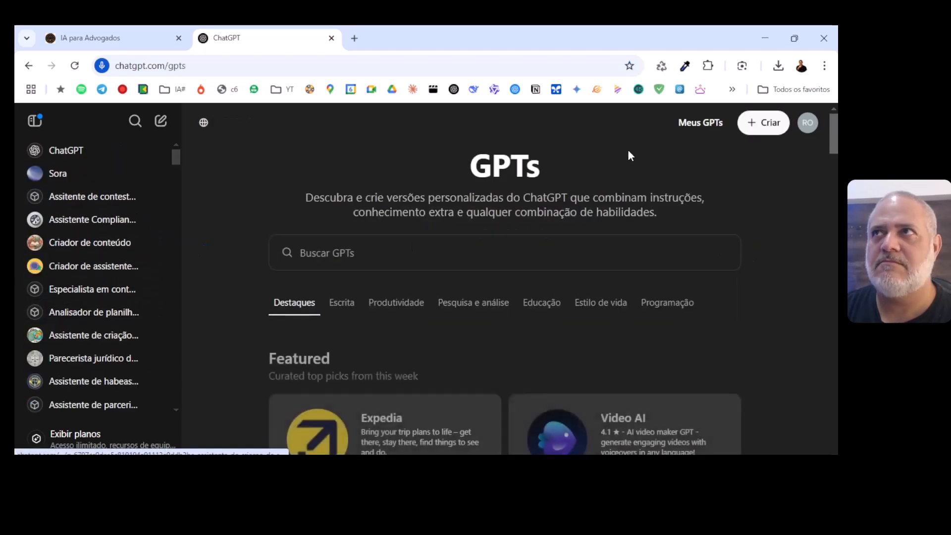
left_click(762, 124)
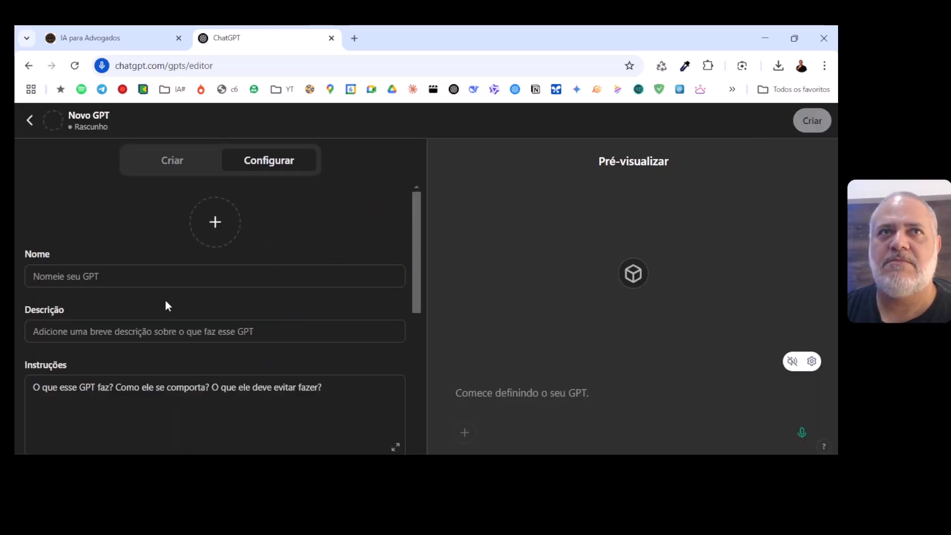
Examine the Criar and Configurar modes of the new GPT, including its name, description and instructions fields.
left_click(168, 165)
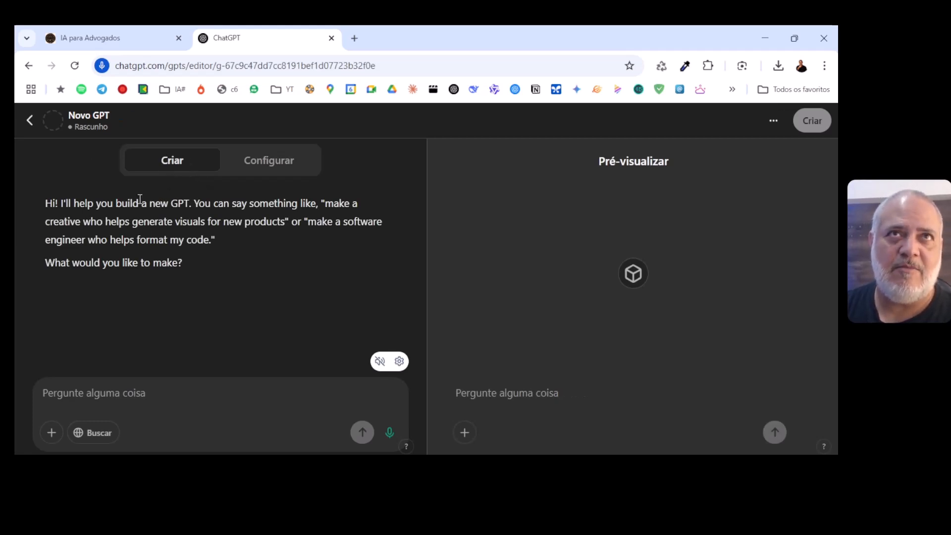
left_click(280, 164)
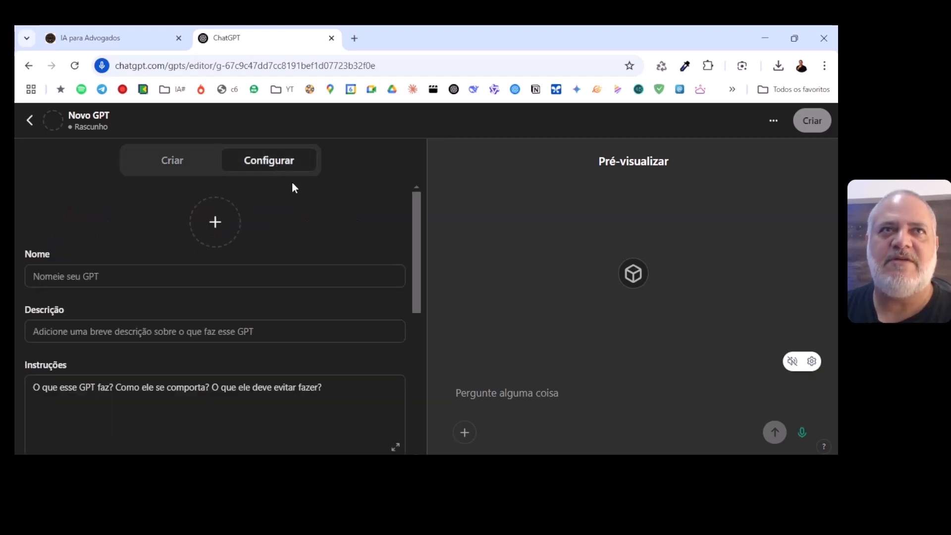
scroll(225, 309, "down", 1)
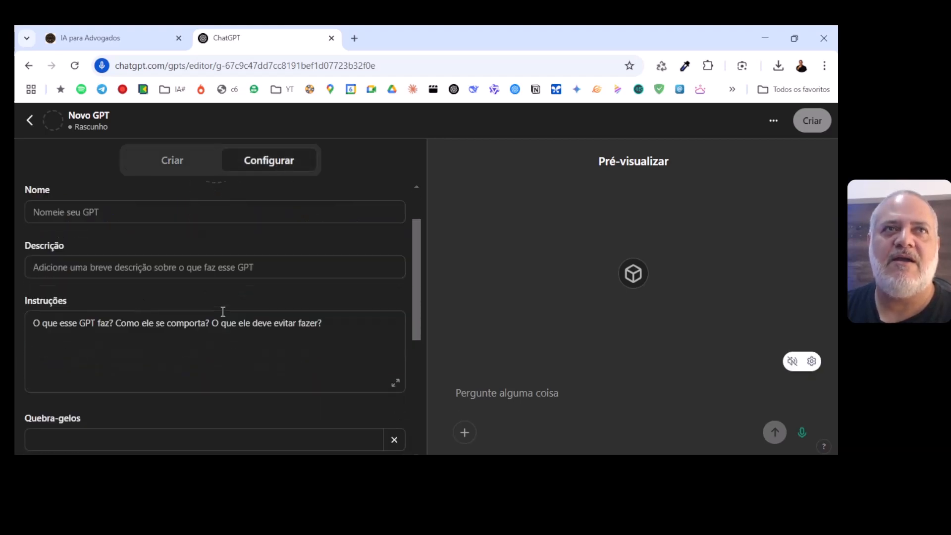
left_click(42, 214)
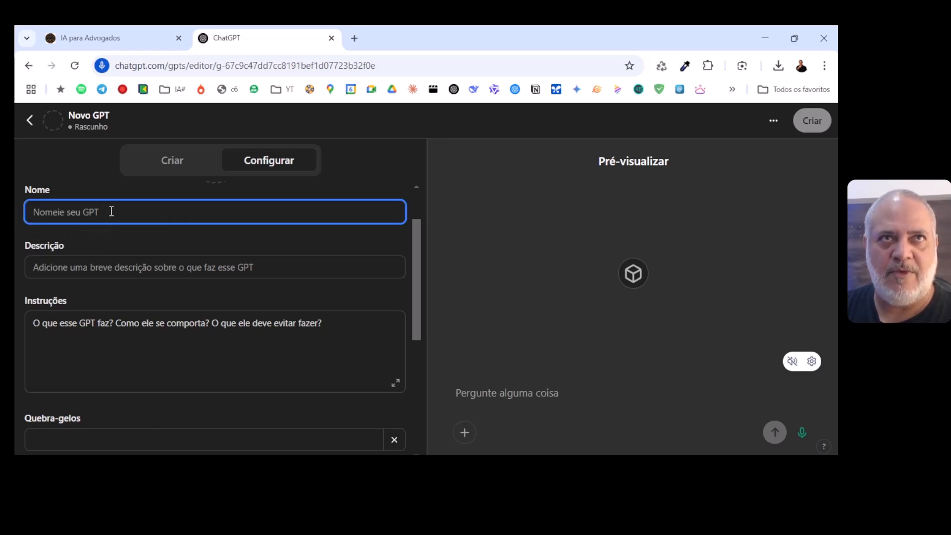
left_click(40, 266)
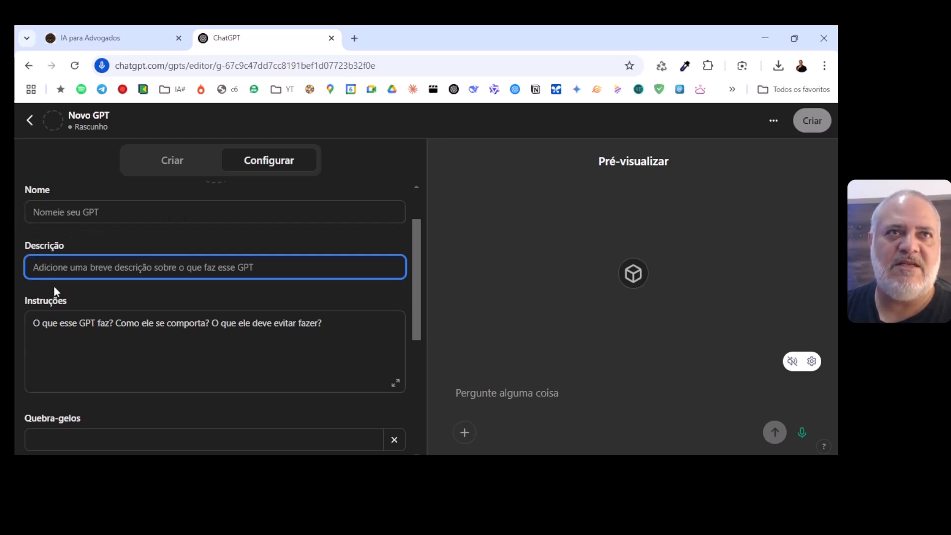
left_click(42, 324)
scroll(43, 325, "down", 3)
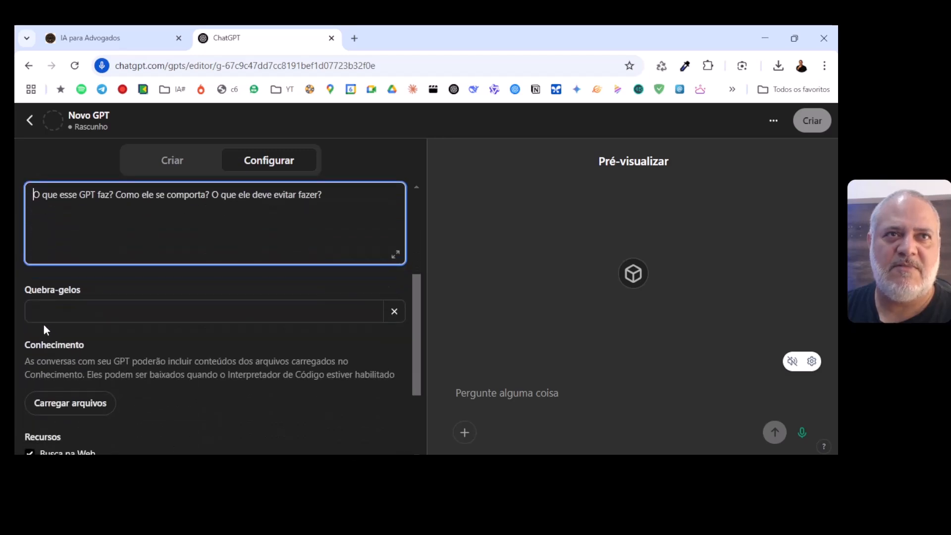
Try the sample text "dsdsdsdsd" as a Quebra-gelos conversation starter and clear it again.
left_click(41, 313)
type("dsdsdsdsd")
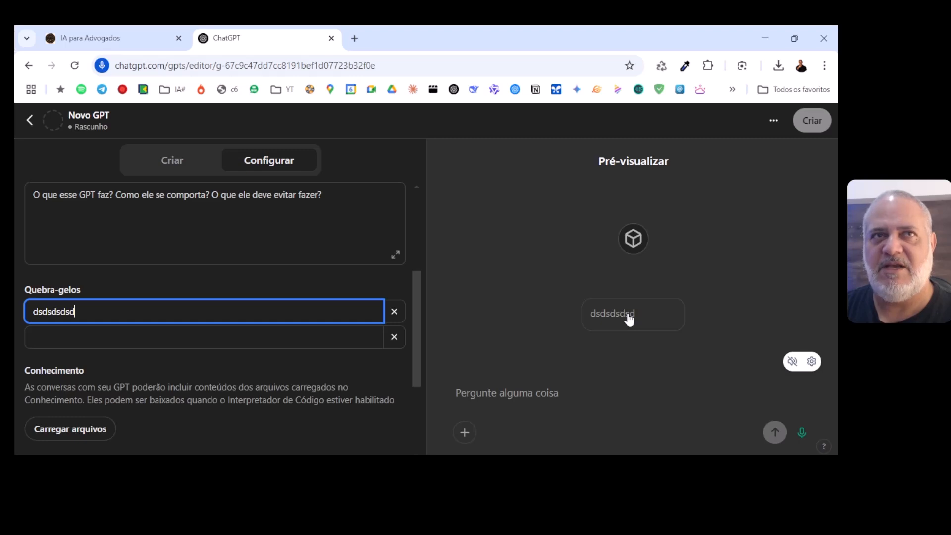
key("BackSpace")
key("BackSpace")
key("BackSpace")
key("BackSpace")
key("BackSpace")
key("BackSpace")
key("BackSpace")
key("BackSpace")
key("BackSpace")
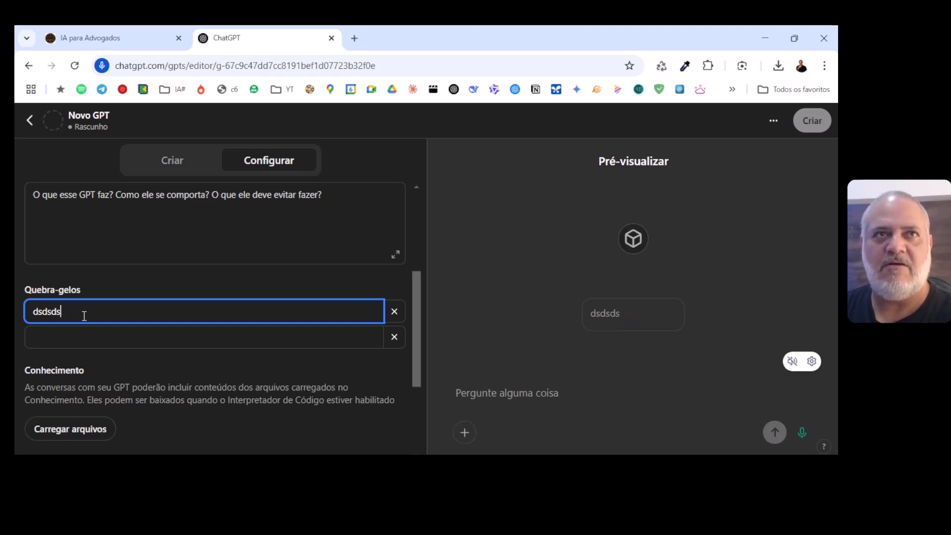
Review the Conhecimento, Recursos and Ações settings of the new GPT and return to its Instruções field.
scroll(75, 307, "down", 2)
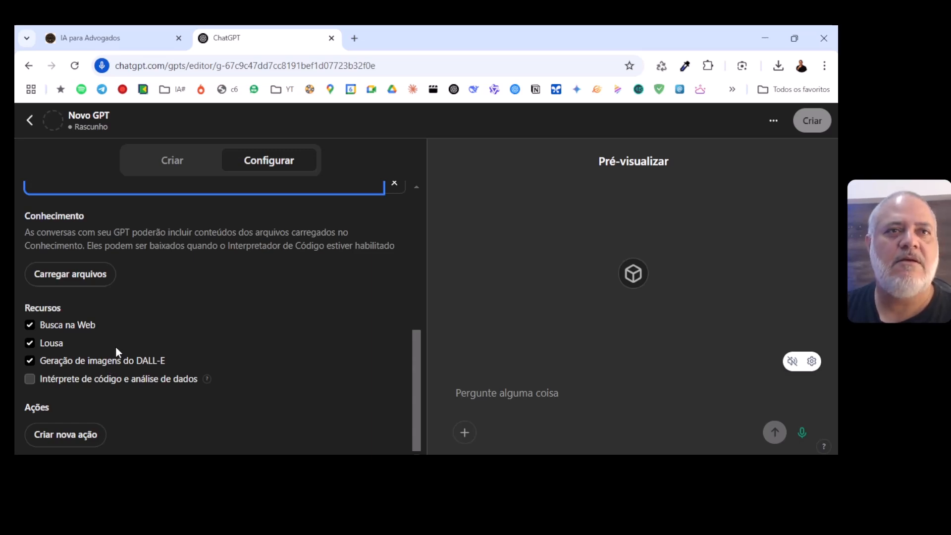
scroll(94, 340, "up", 8)
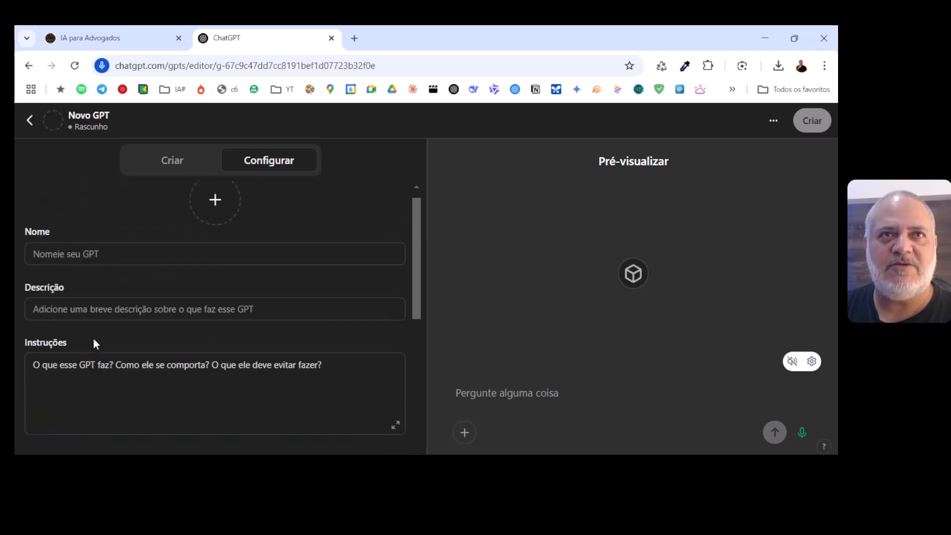
scroll(95, 332, "down", 2)
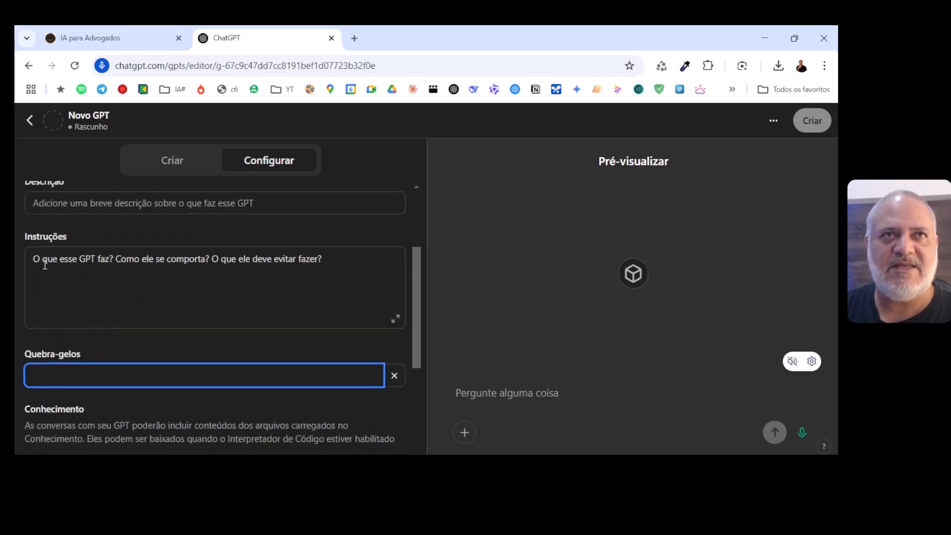
left_click(42, 261)
mouse_move(64, 241)
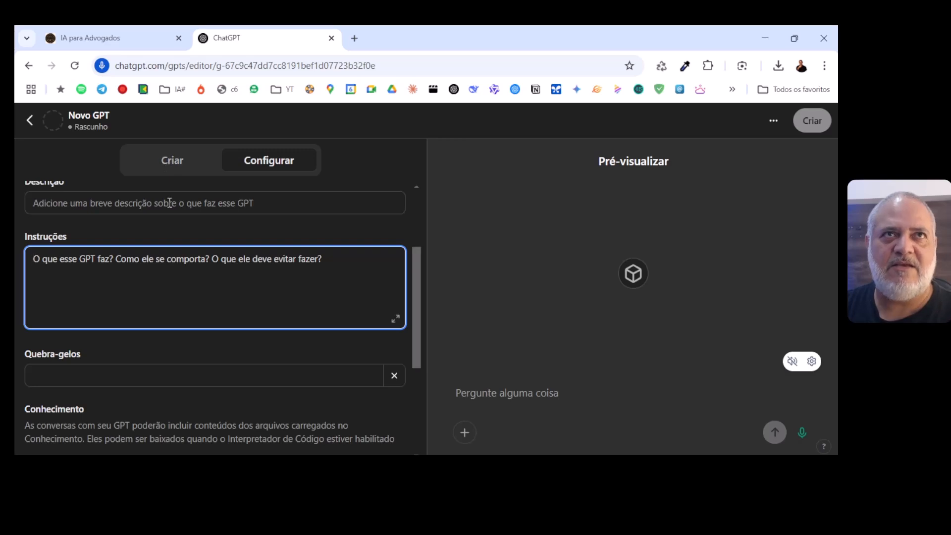
scroll(101, 264, "up", 2)
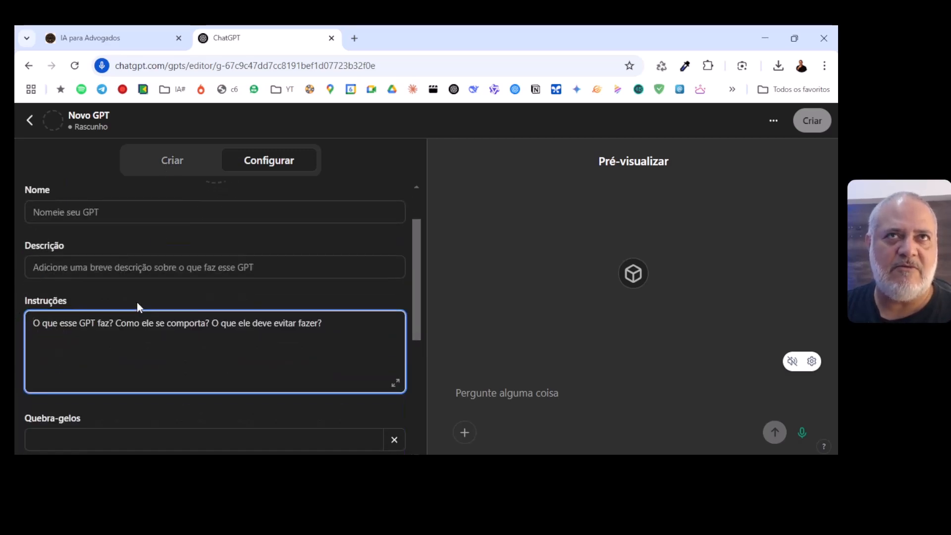
In Criar mode, send the builder the request "Crie um assistente jurídico expert em contestações trabalhistas.".
left_click(180, 172)
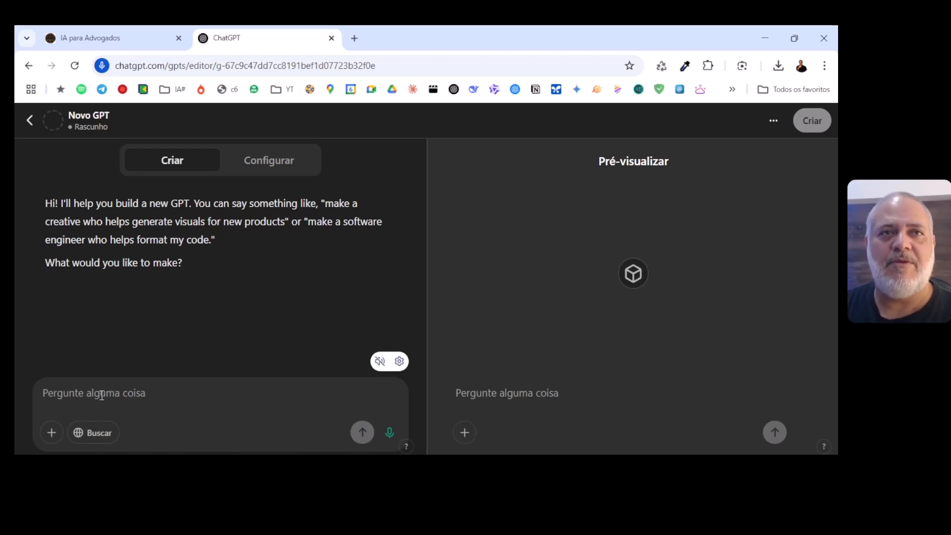
left_click(82, 395)
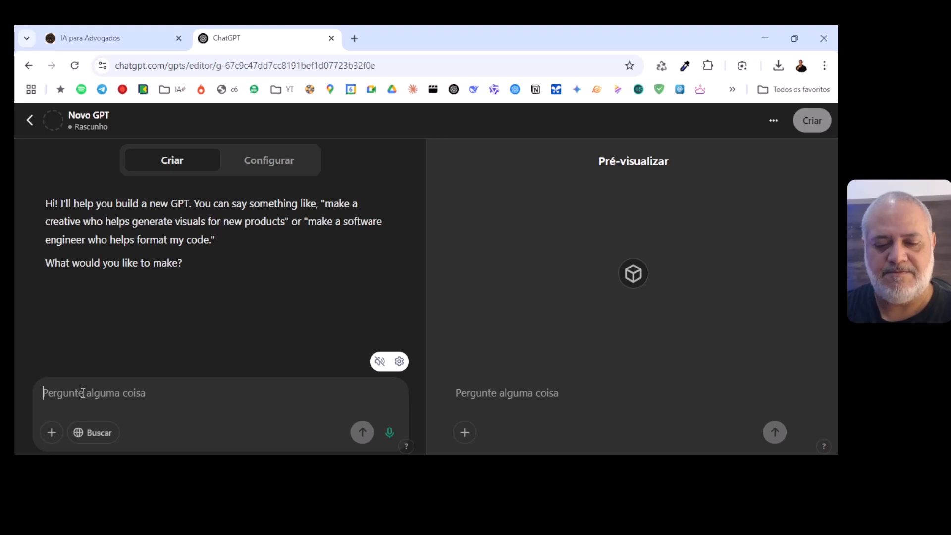
type("C")
key("BackSpace")
type("Crie um ")
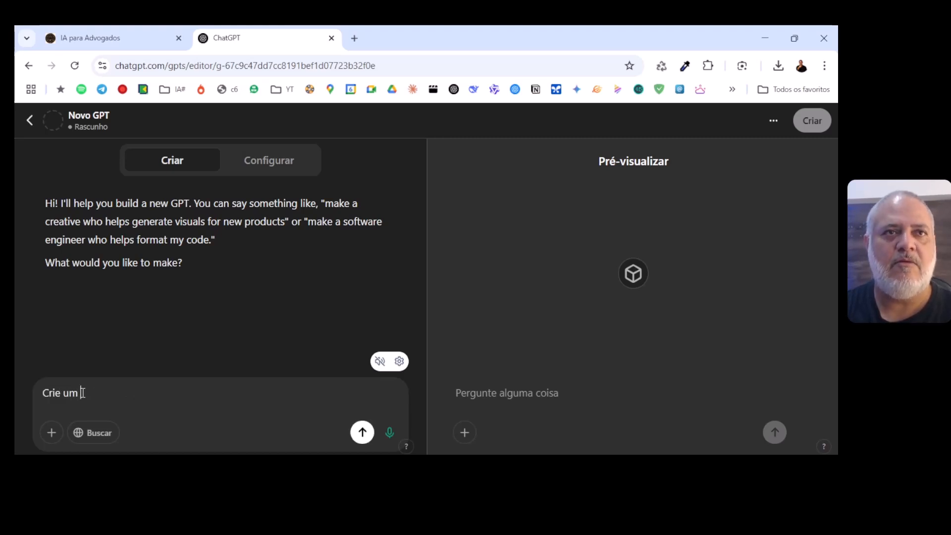
type("asis")
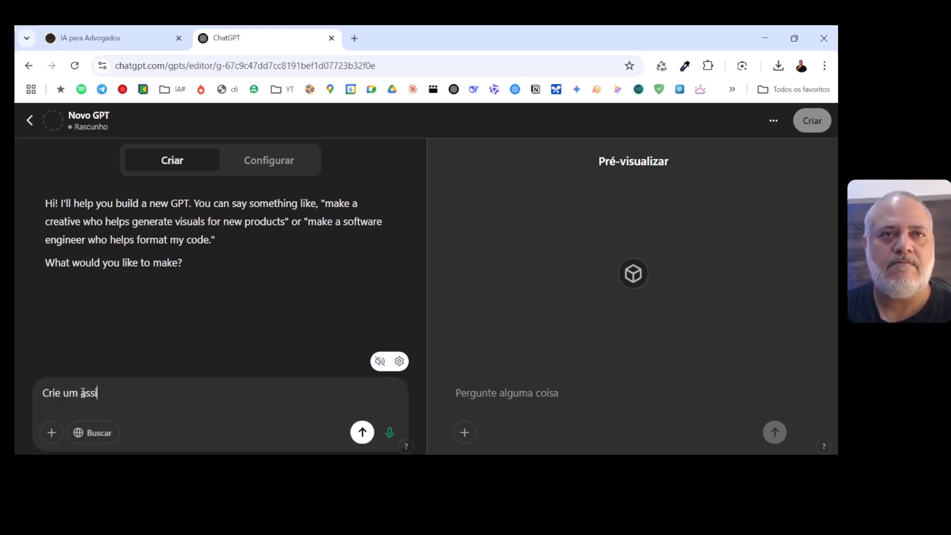
type("t")
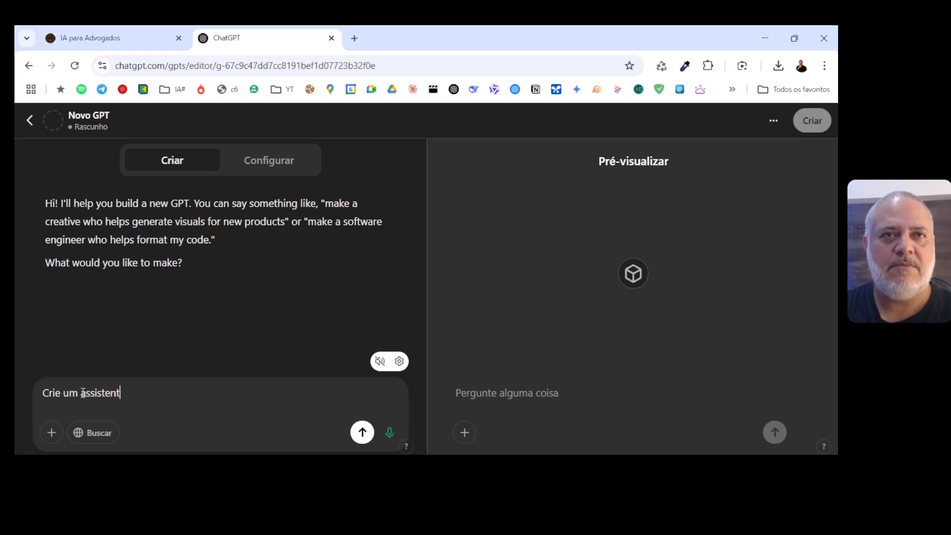
type("enee jur")
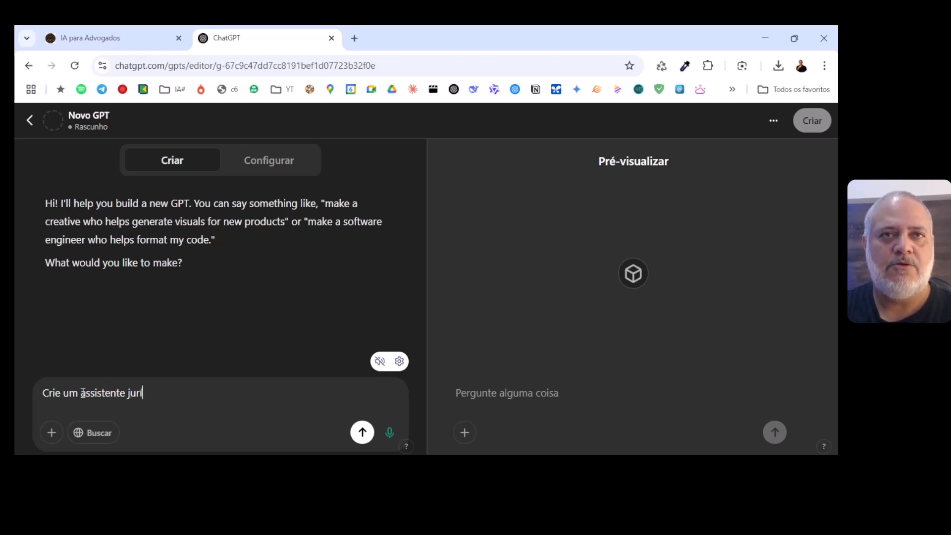
type("ídico e")
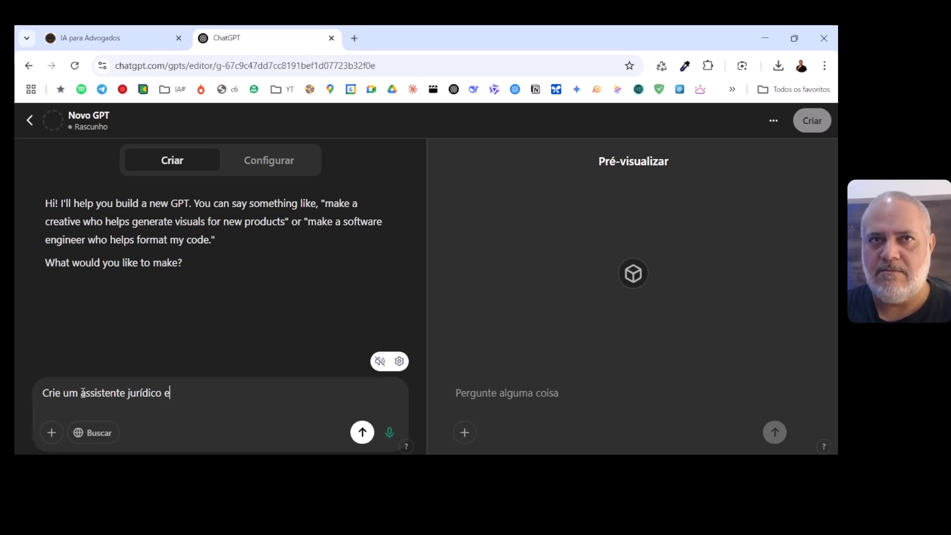
type("xper")
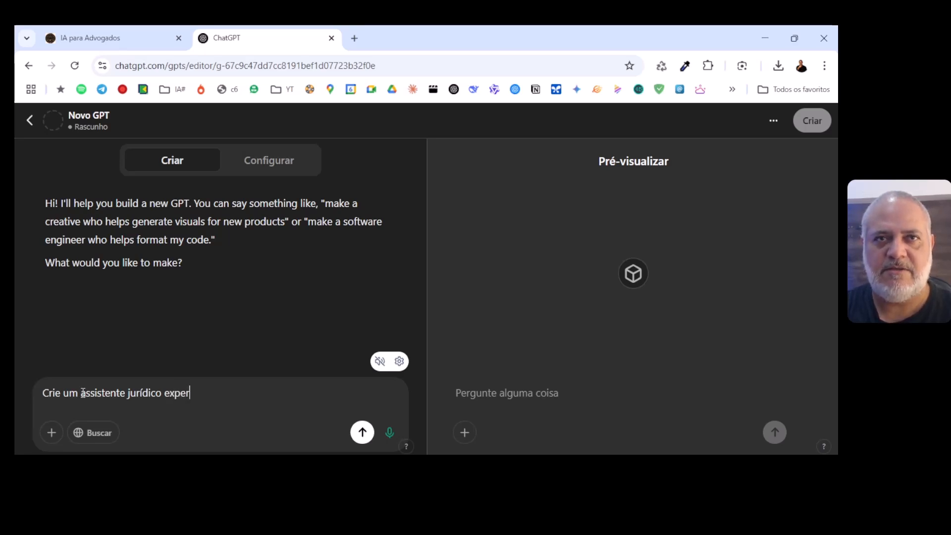
type("t em contes")
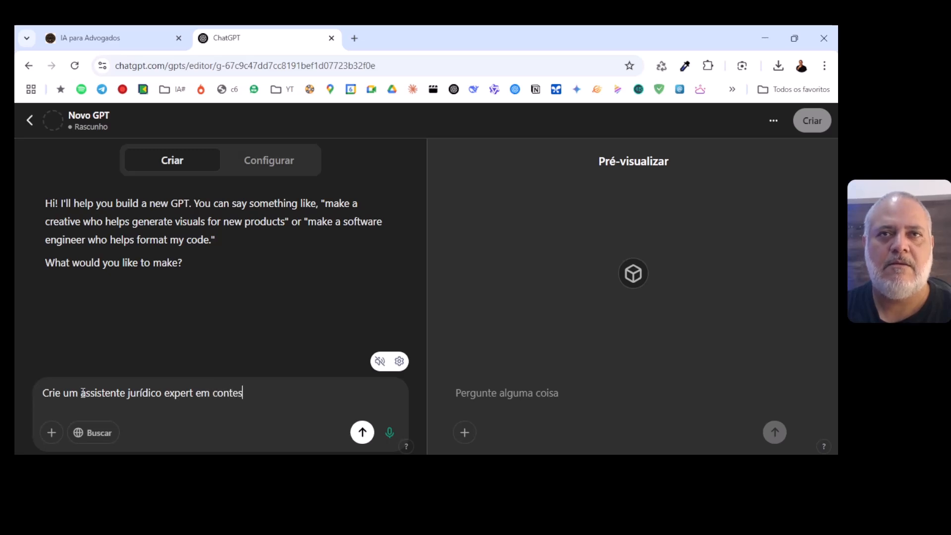
type("tações traba")
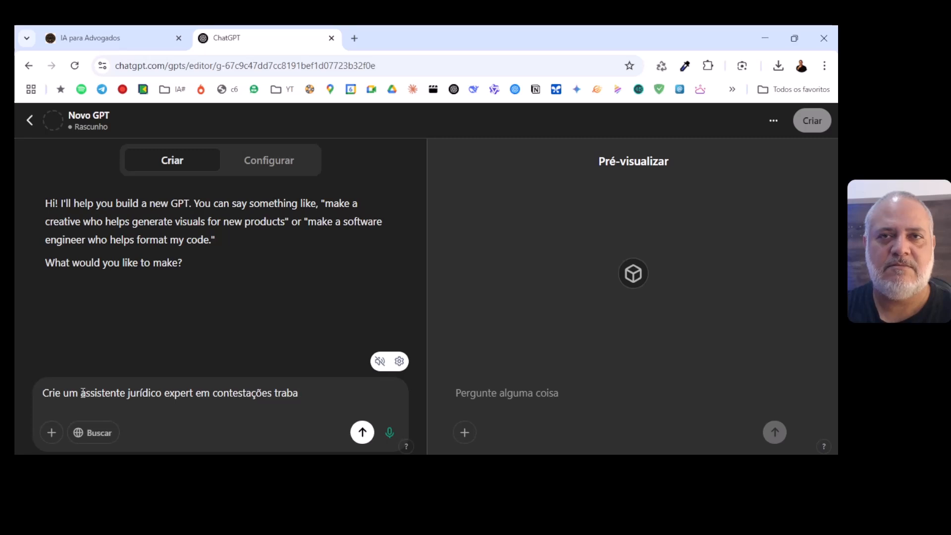
type("lhistas.")
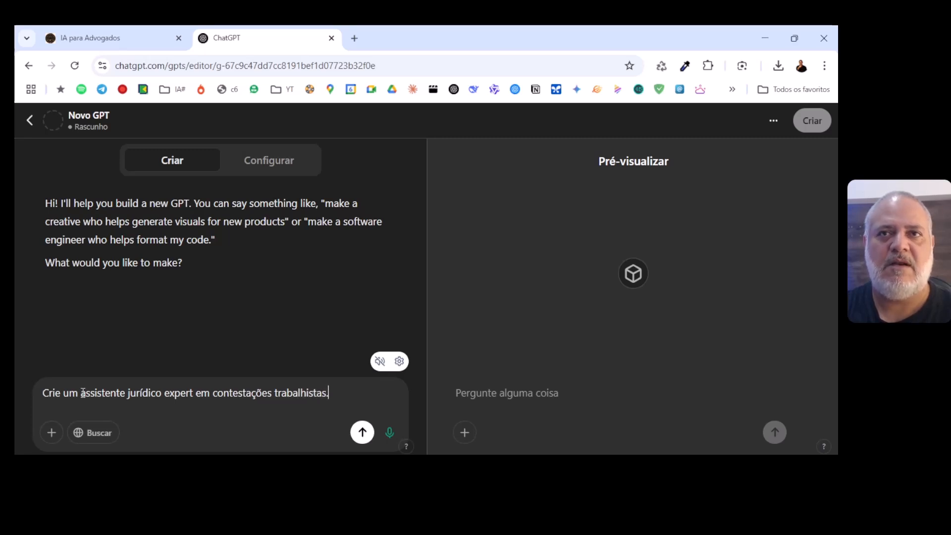
left_click(363, 432)
left_click(221, 356)
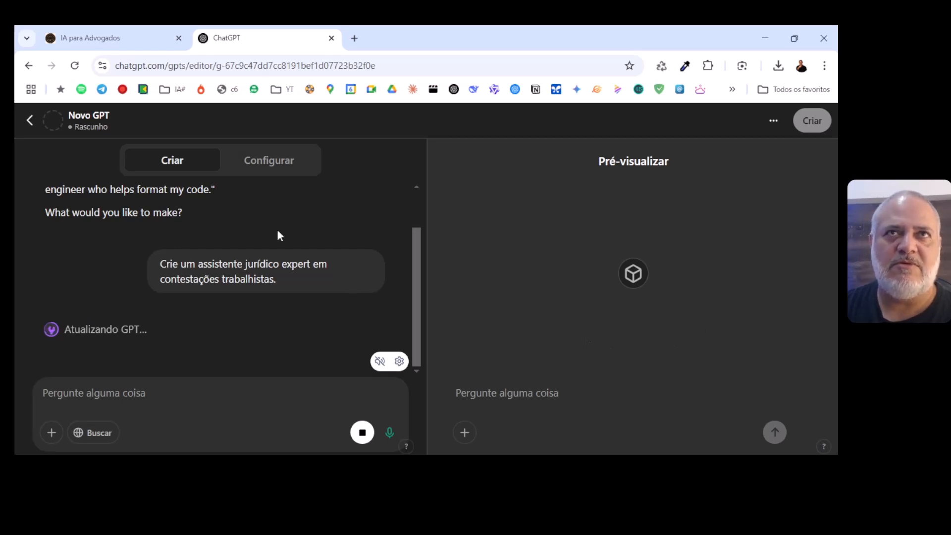
Check the Configurar fields while the GPT is updating and return to the Criar conversation.
left_click(284, 162)
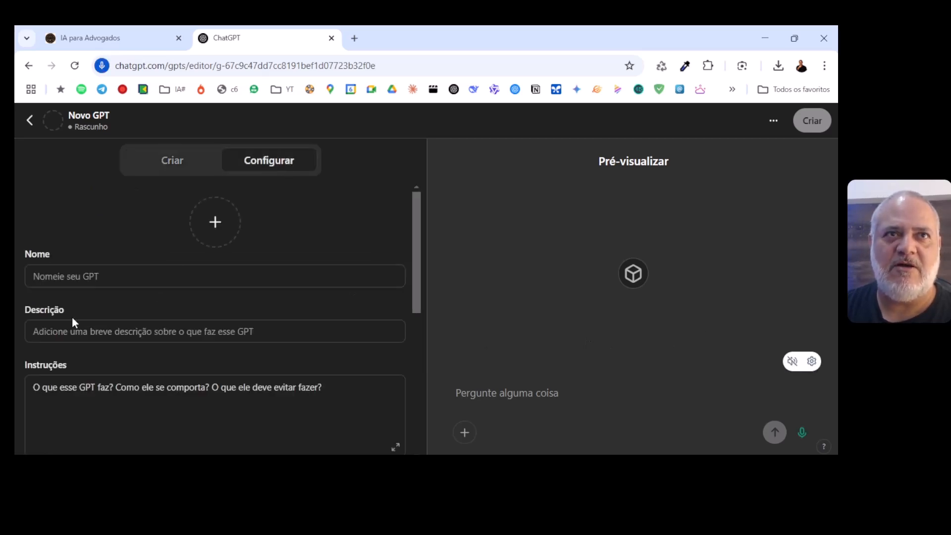
left_click(171, 161)
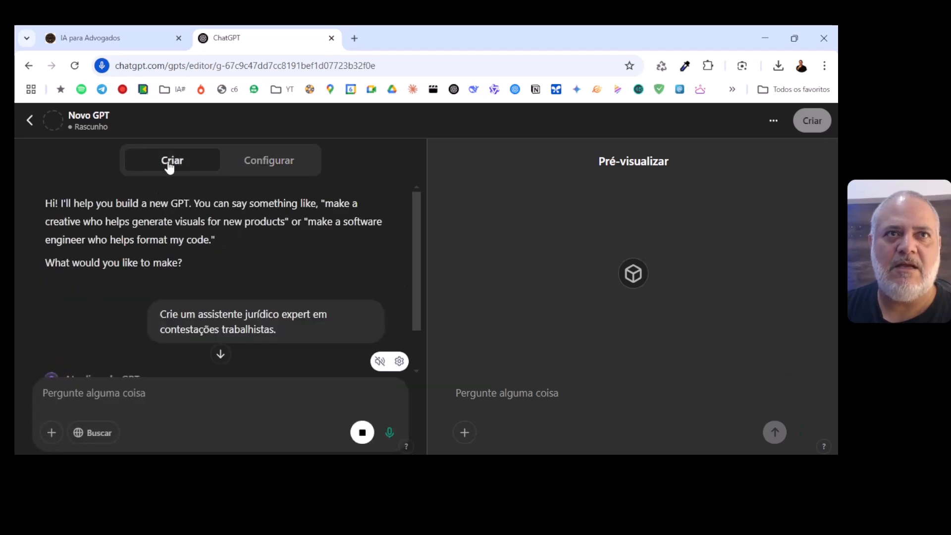
Draft the reply "Está ótimo" to the builder's name suggestion without sending it.
scroll(110, 293, "down", 1)
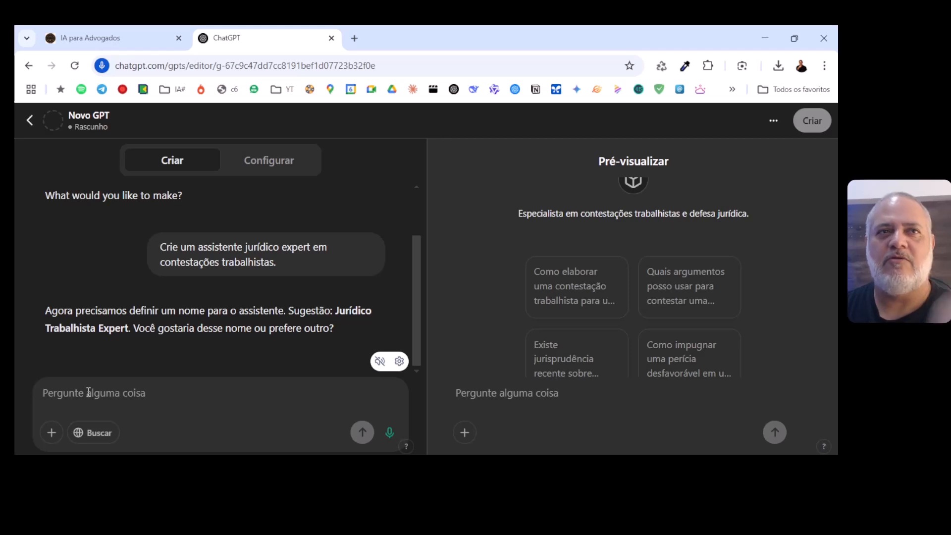
type("Está ")
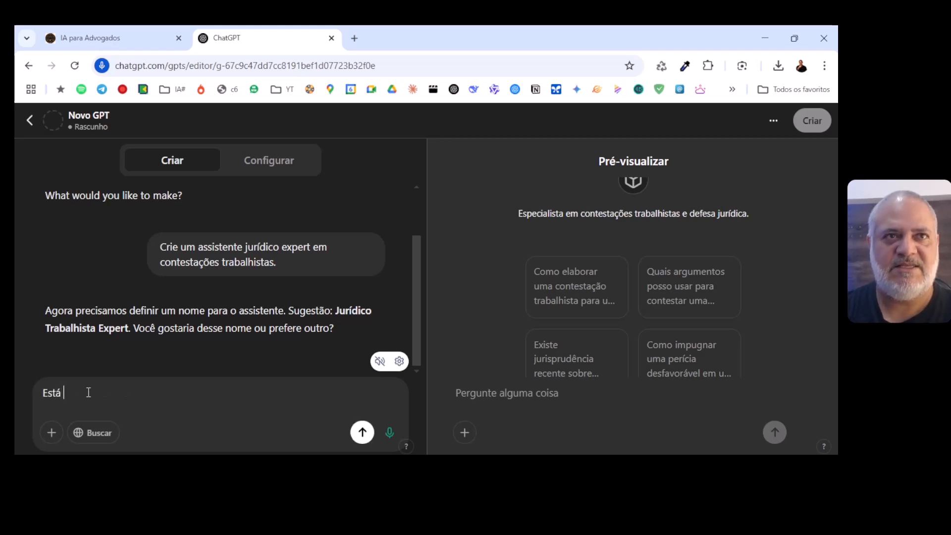
type("ótimo")
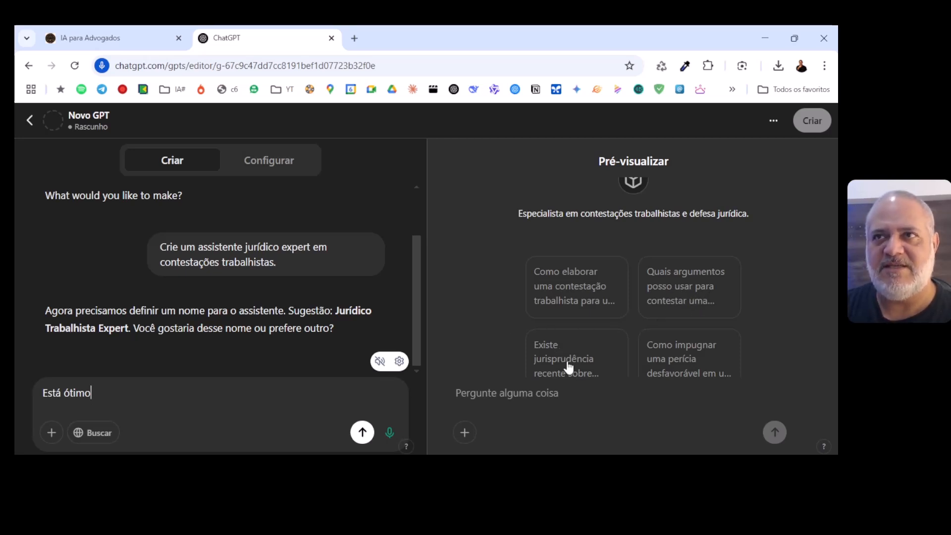
Review the generated description, instructions and Quebra-gelos in Configurar, highlighting "é especializado em contestações trabalhistas" in the instructions.
left_click(272, 165)
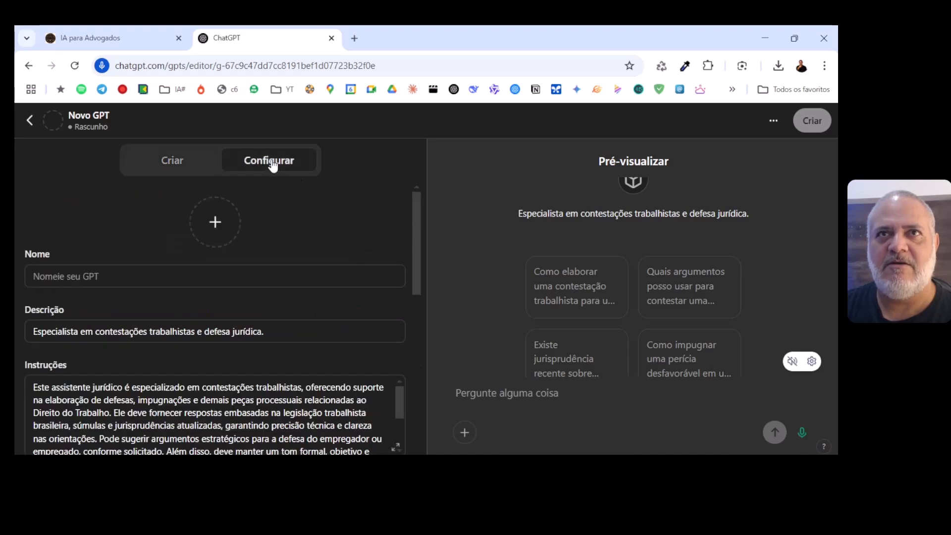
scroll(92, 349, "down", 1)
scroll(17, 323, "down", 5)
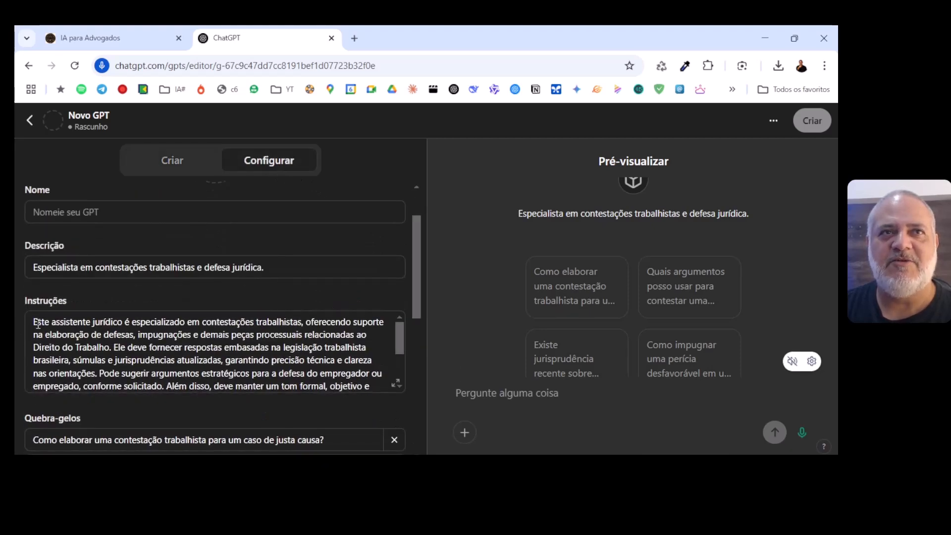
scroll(145, 425, "down", 3)
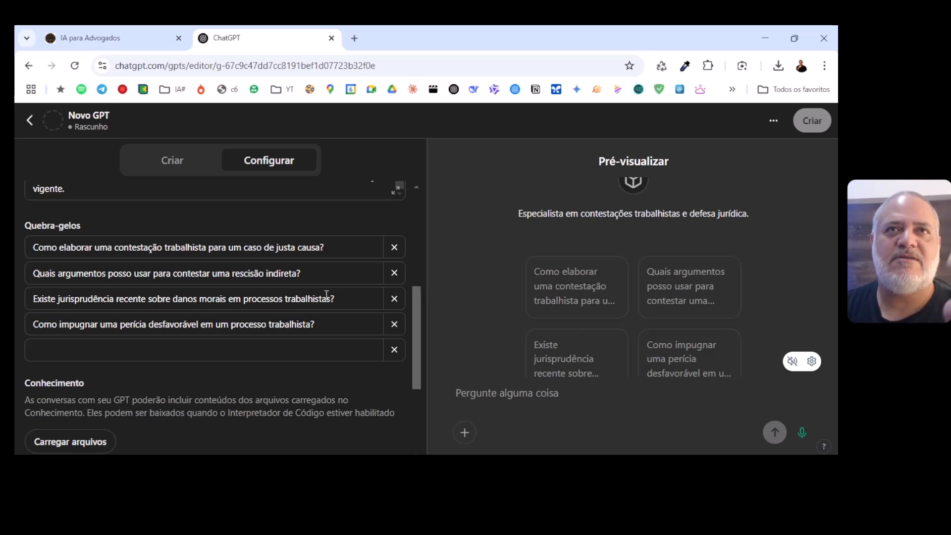
scroll(16, 328, "up", 4)
scroll(35, 325, "up", 3)
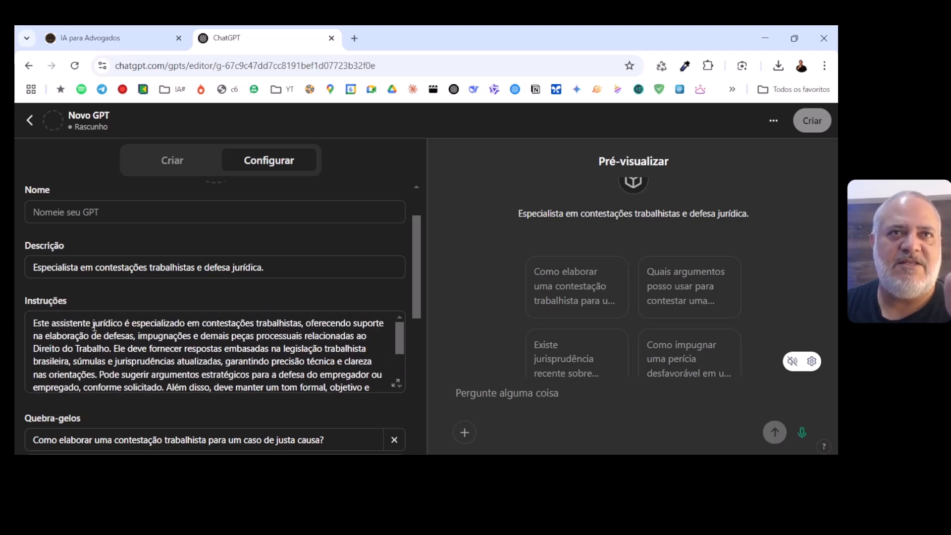
left_click_drag(125, 323, 302, 329)
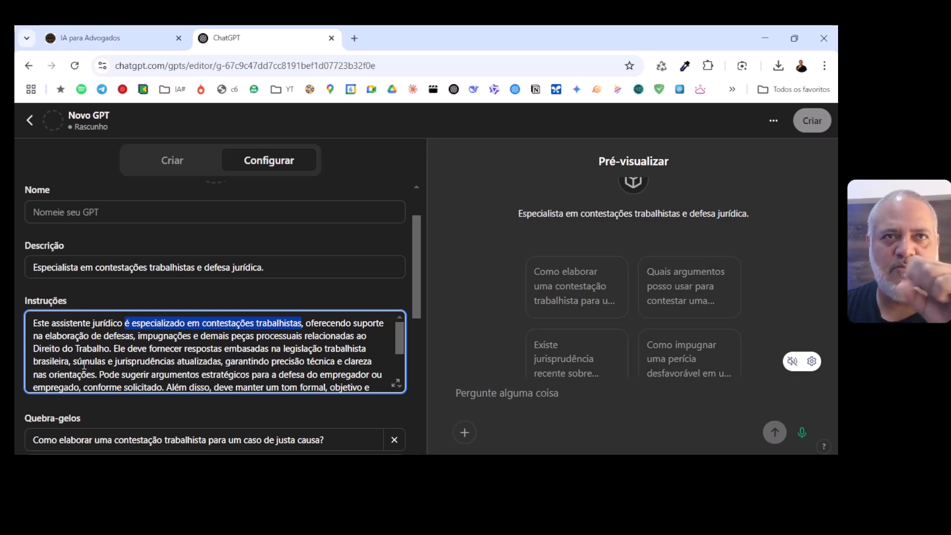
Copy the full generated text of the Instruções field.
scroll(250, 358, "down", 3)
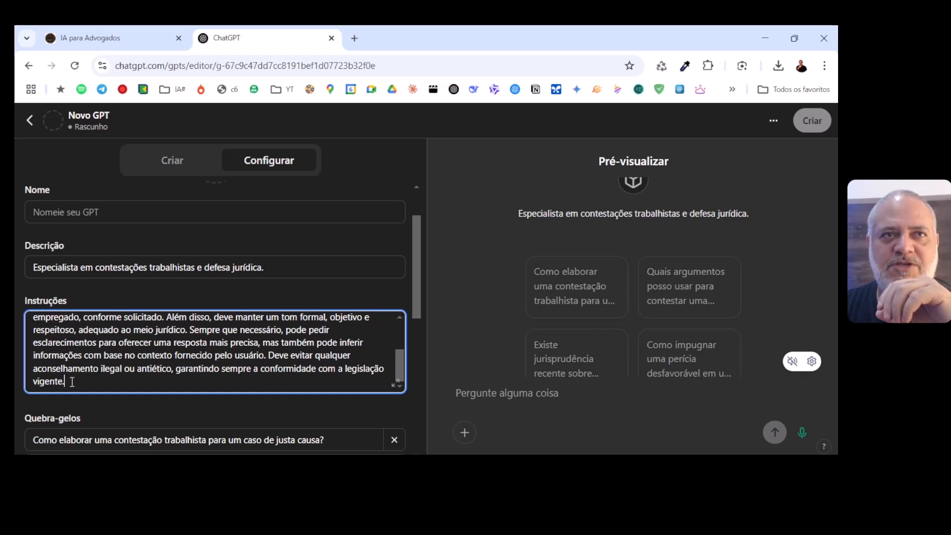
left_click_drag(69, 382, 31, 313)
key("ctrl+c")
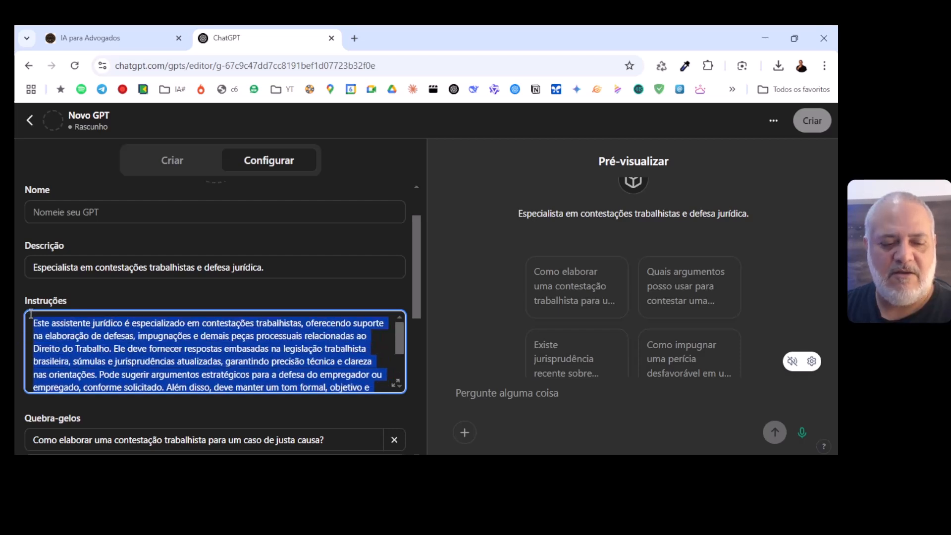
Search Google for "contador de caracteres" in a new browser tab.
left_click(355, 38)
type("conta")
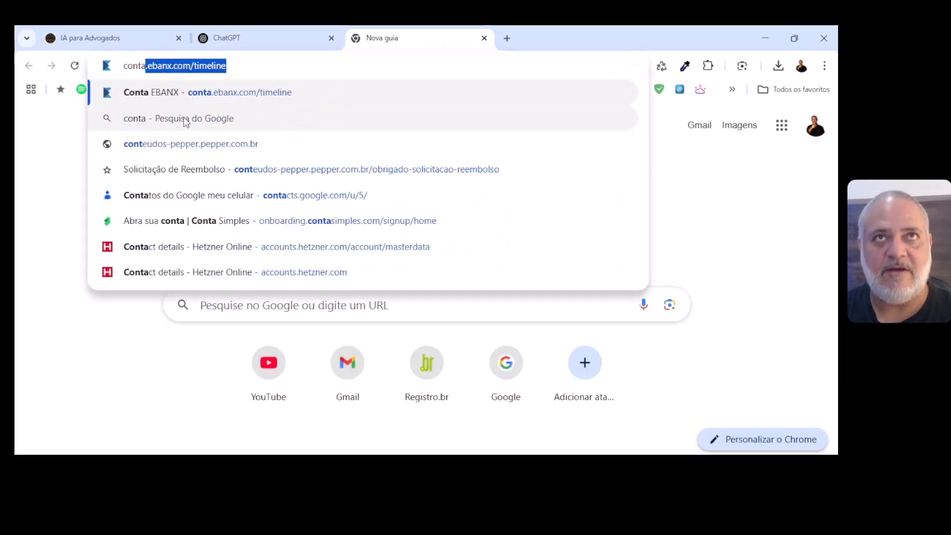
type("dor")
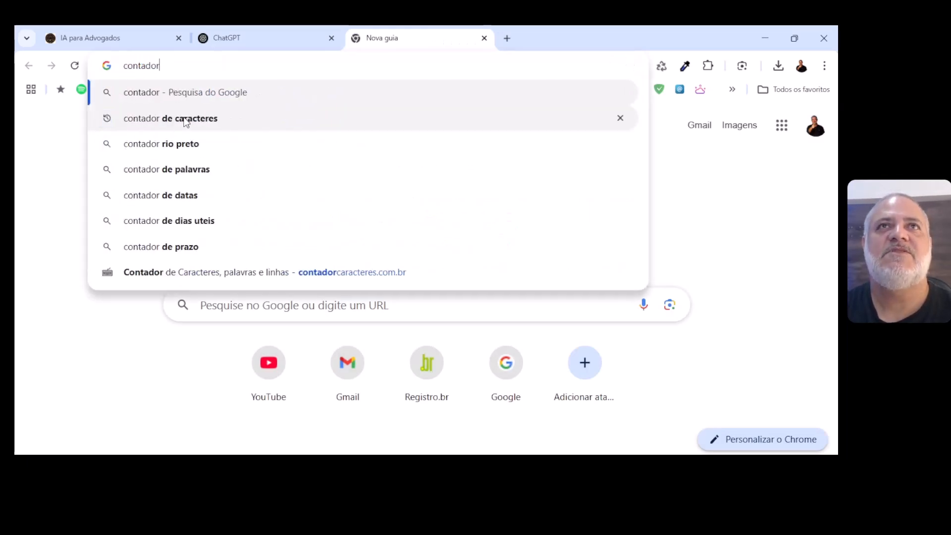
left_click(186, 119)
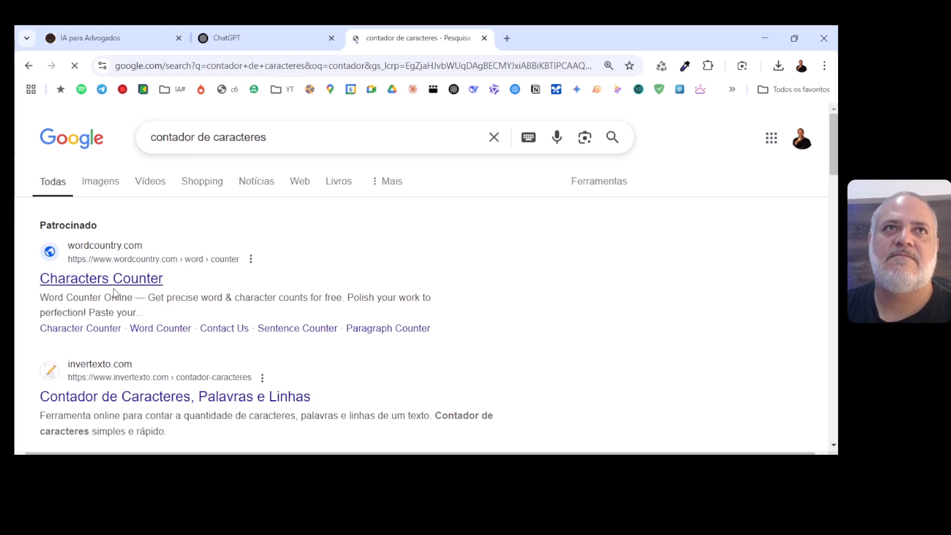
Open the invertexto.com character counter in its own tab and paste the copied instructions to count their characters.
scroll(99, 308, "down", 1)
right_click(93, 331)
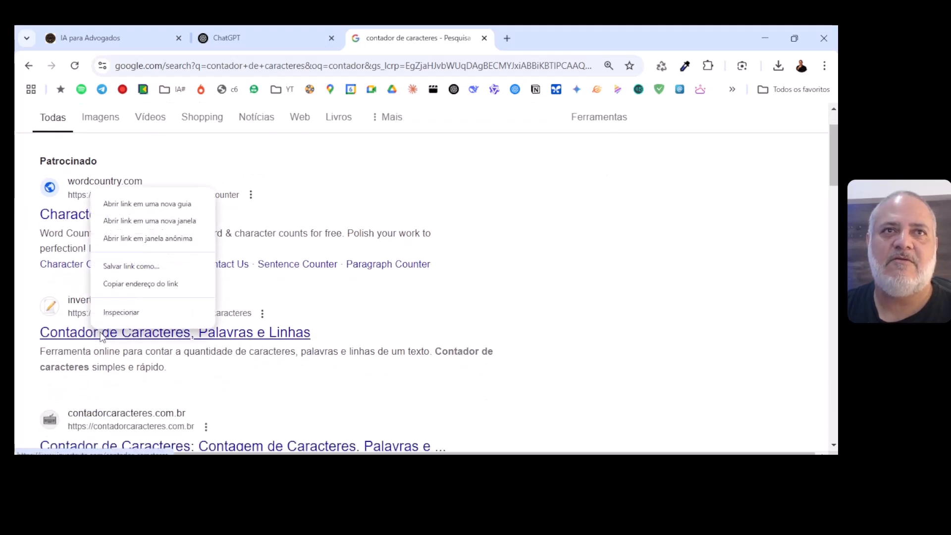
left_click(140, 204)
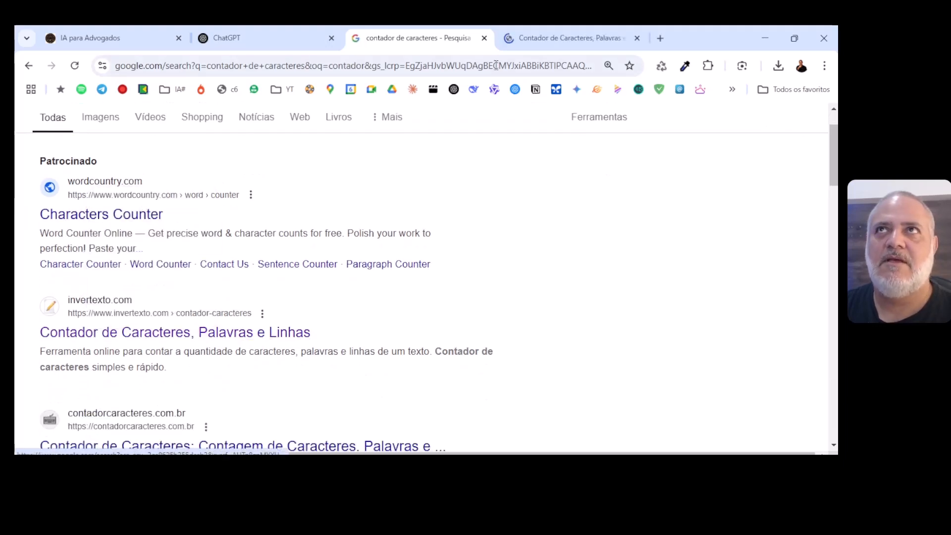
left_click(556, 39)
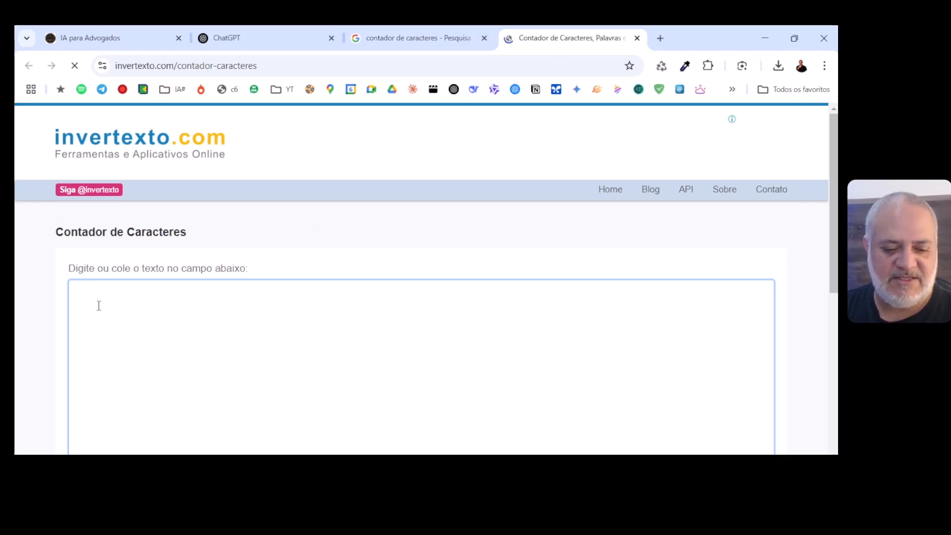
key("ctrl+v")
scroll(97, 277, "down", 4)
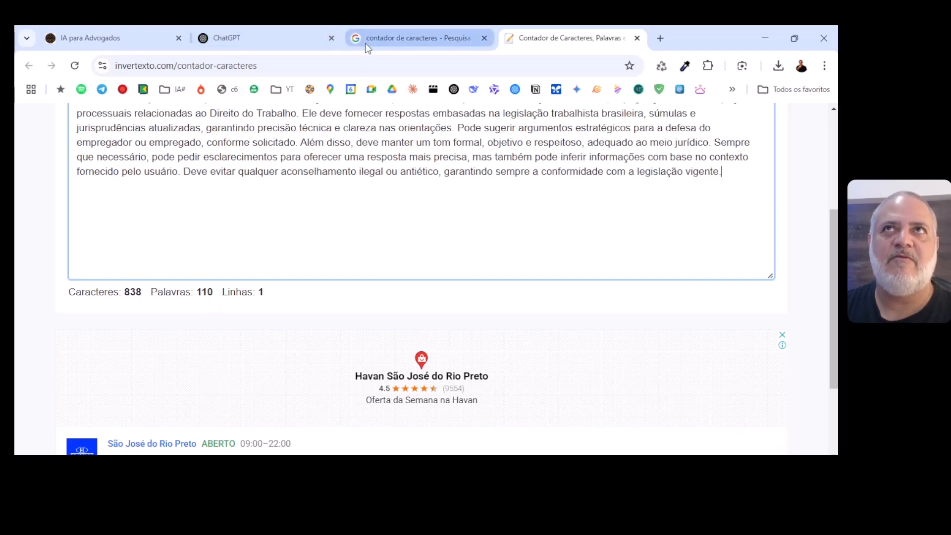
Return to the GPT editor in ChatGPT, reread the builder's name suggestion in Criar and reopen the Configurar fields.
left_click(389, 40)
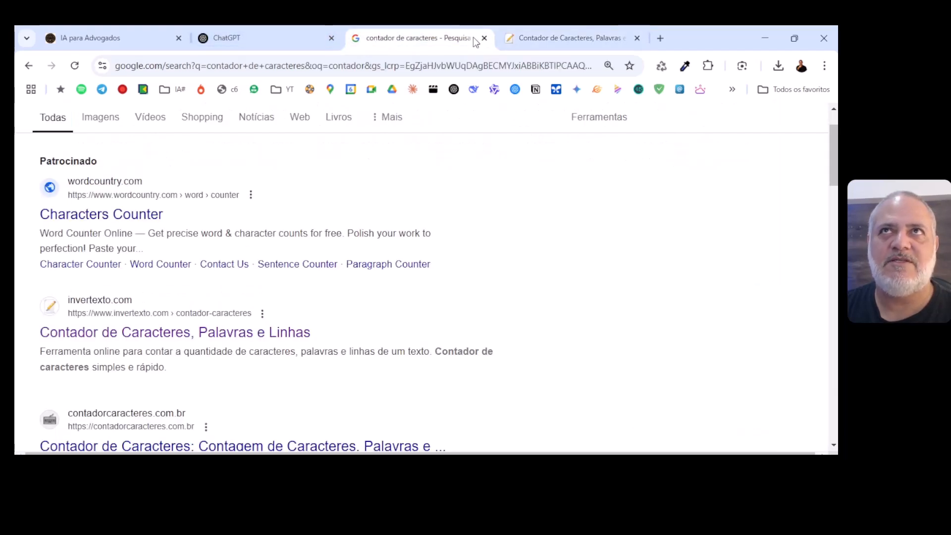
left_click(264, 38)
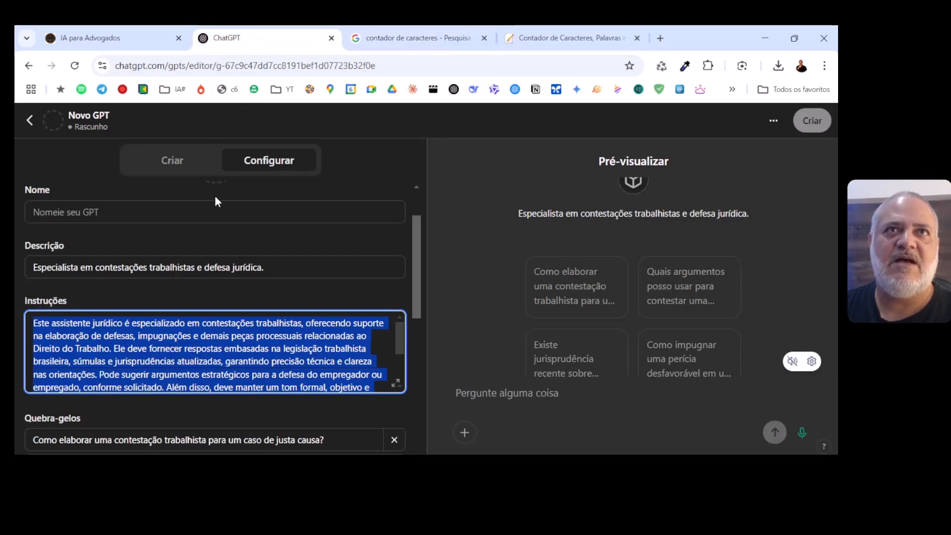
left_click(188, 166)
scroll(276, 310, "down", 1)
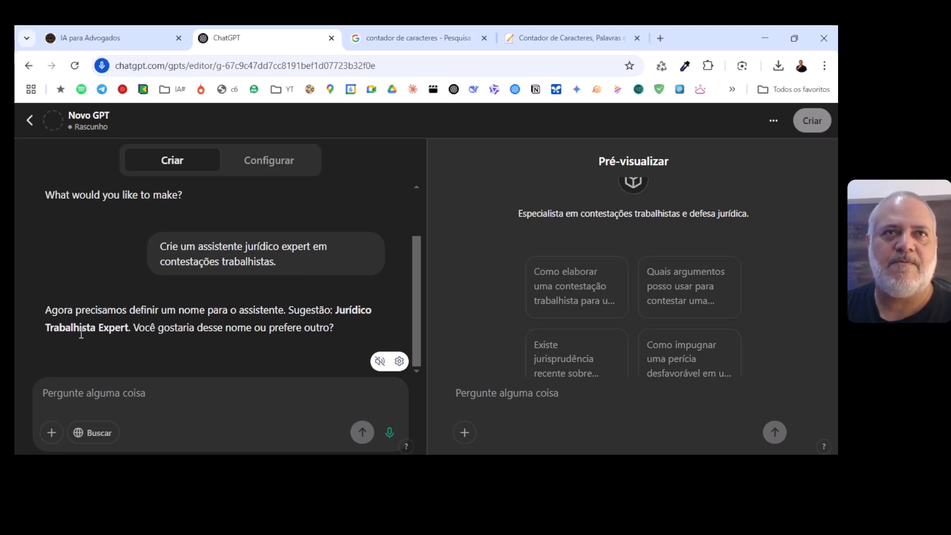
left_click(277, 160)
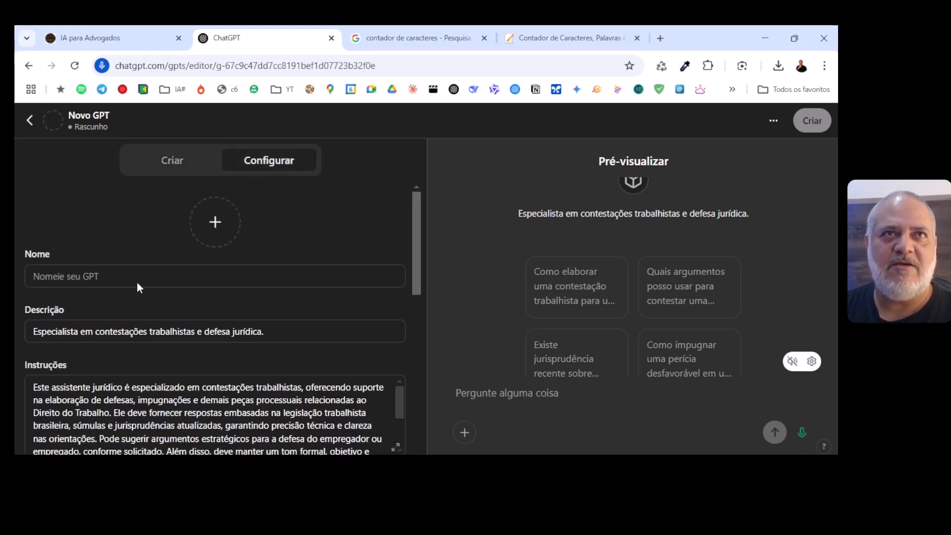
left_click(50, 277)
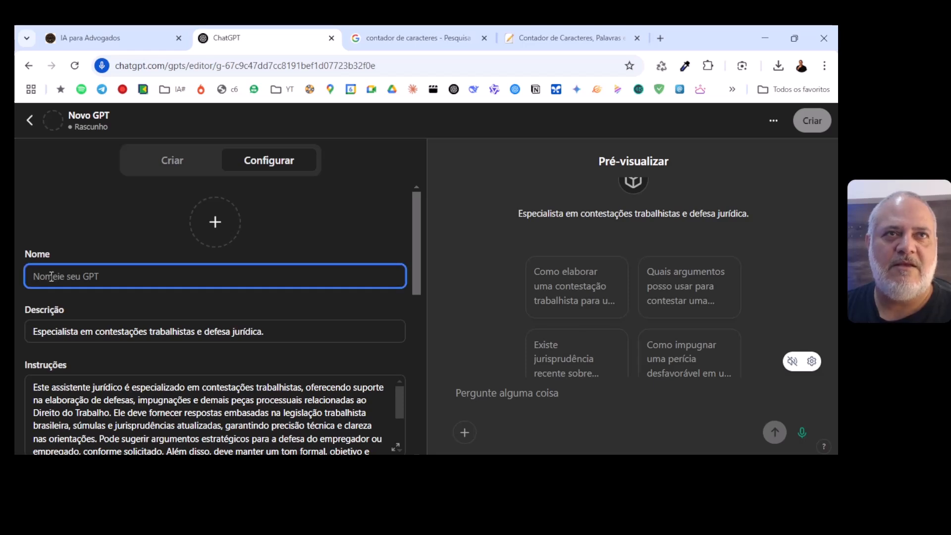
left_click(33, 331)
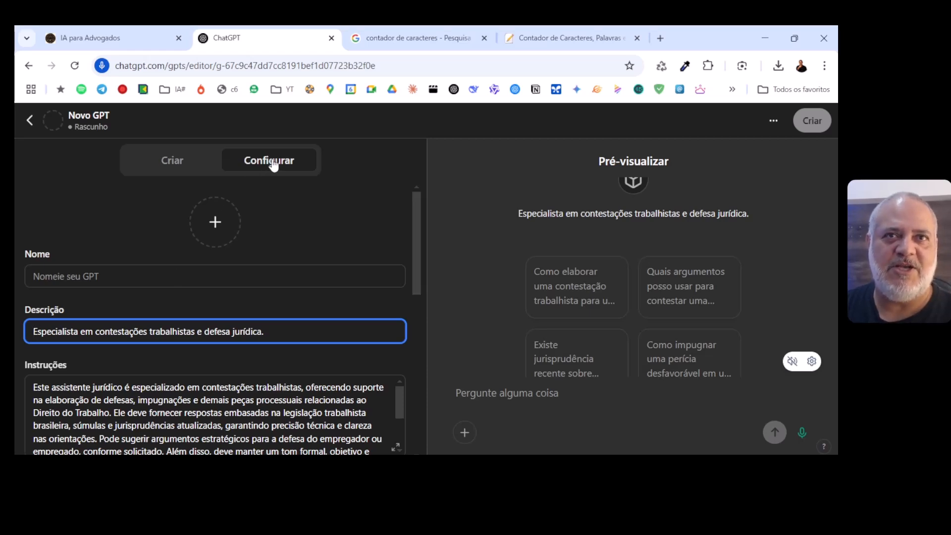
left_click(71, 278)
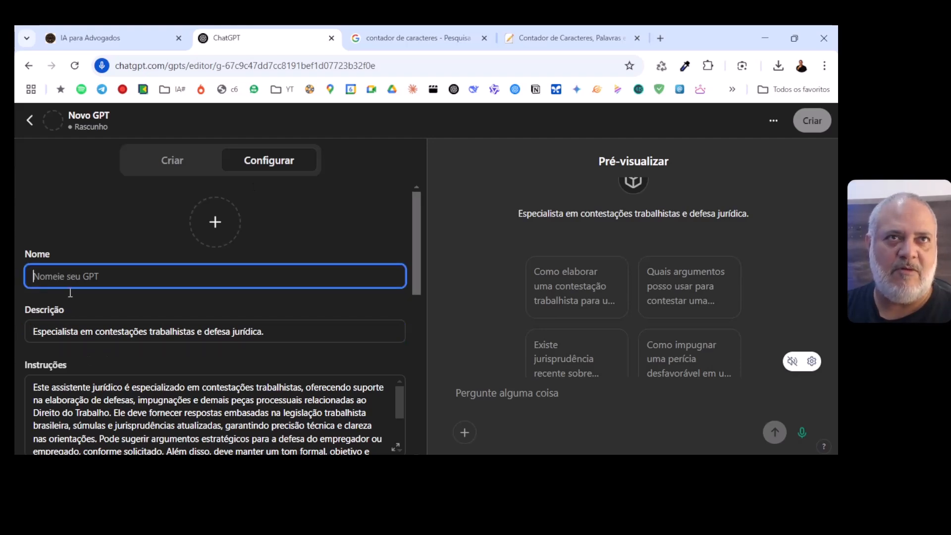
left_click(58, 333)
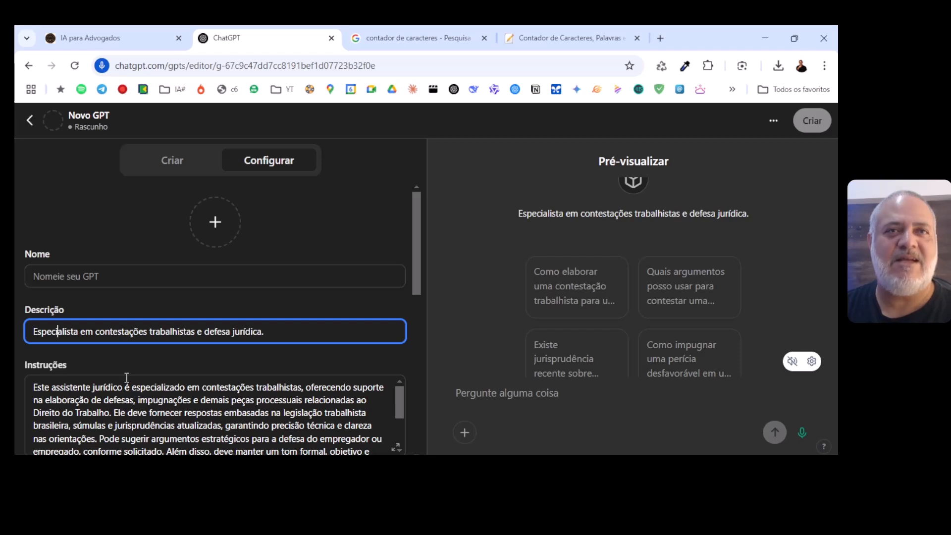
Return to the Criar conversation and accept the suggested assistant name by replying "Está ótimo".
left_click(172, 160)
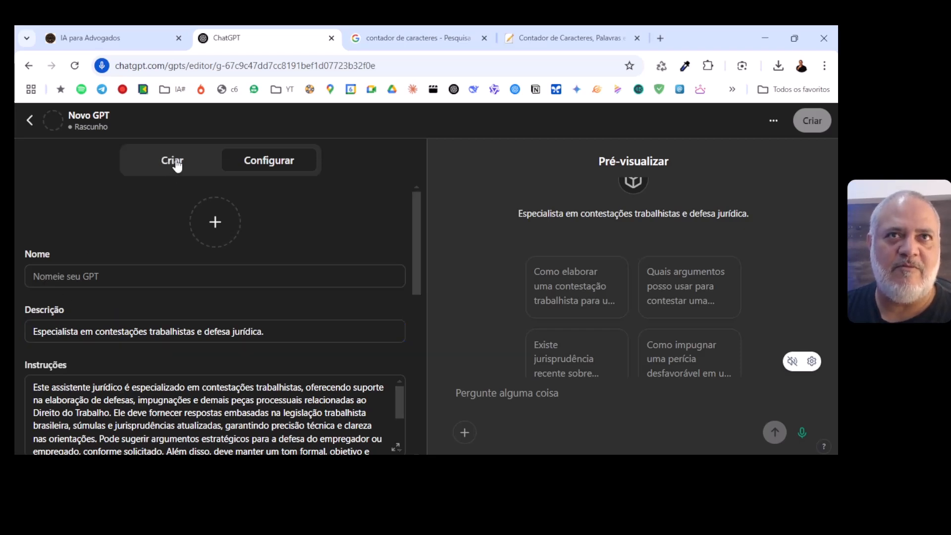
scroll(223, 353, "down", 2)
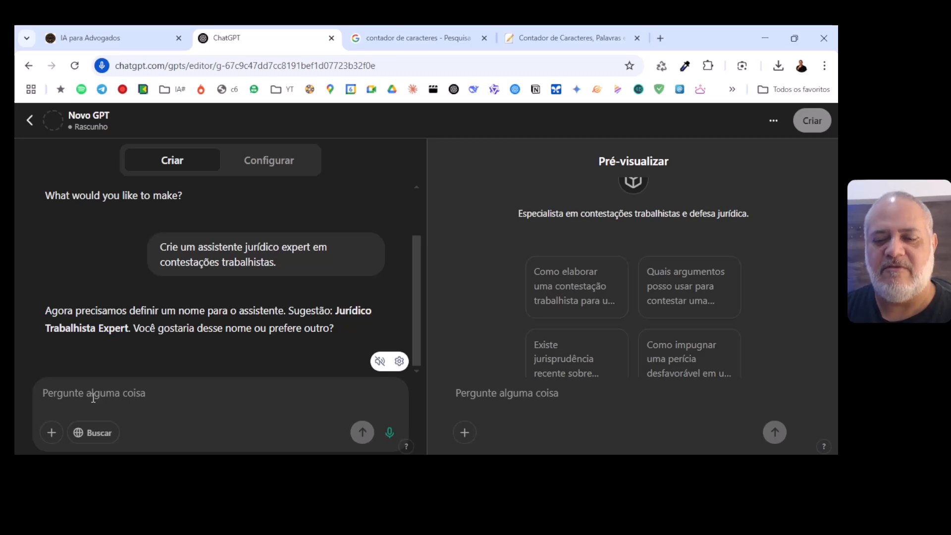
type("Está ")
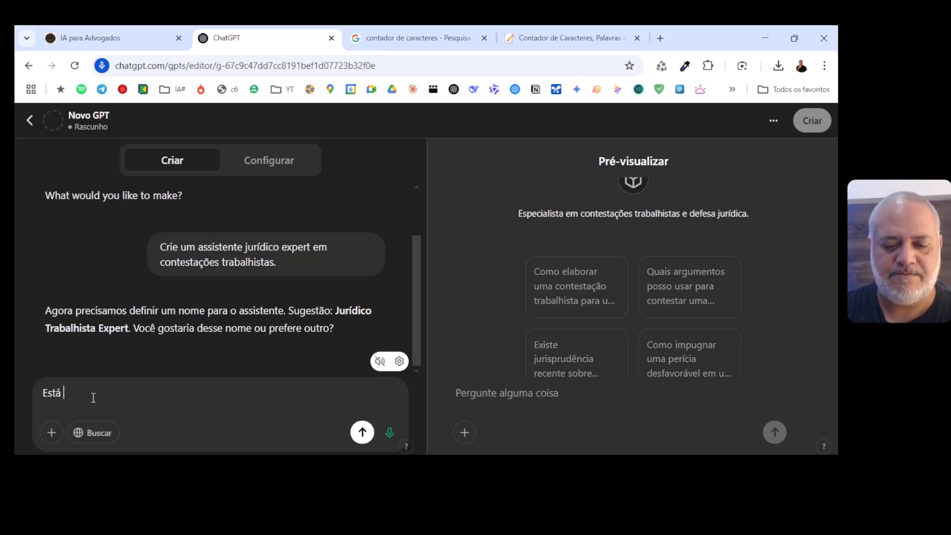
type("ótimo")
key("Return")
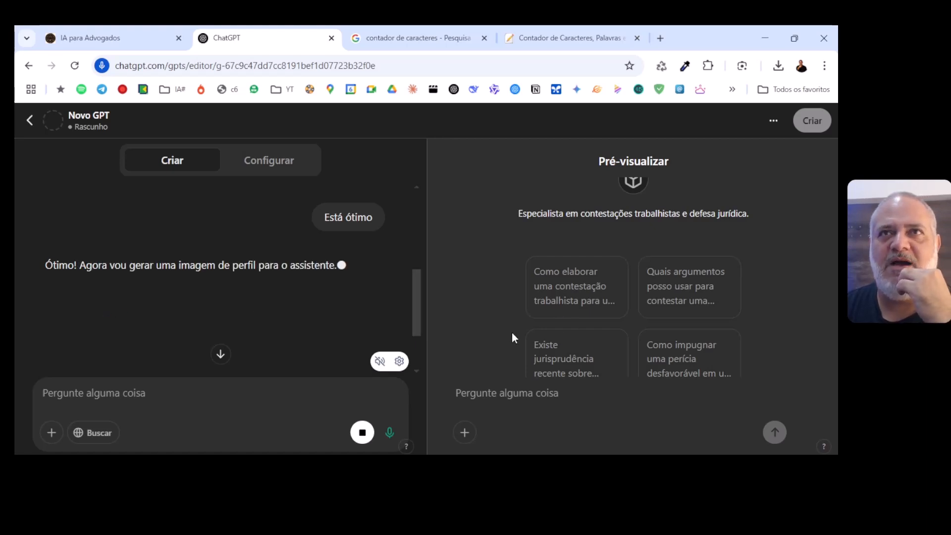
Check the generated profile image and approve it by replying "Gostei" to the builder.
scroll(353, 293, "up", 3)
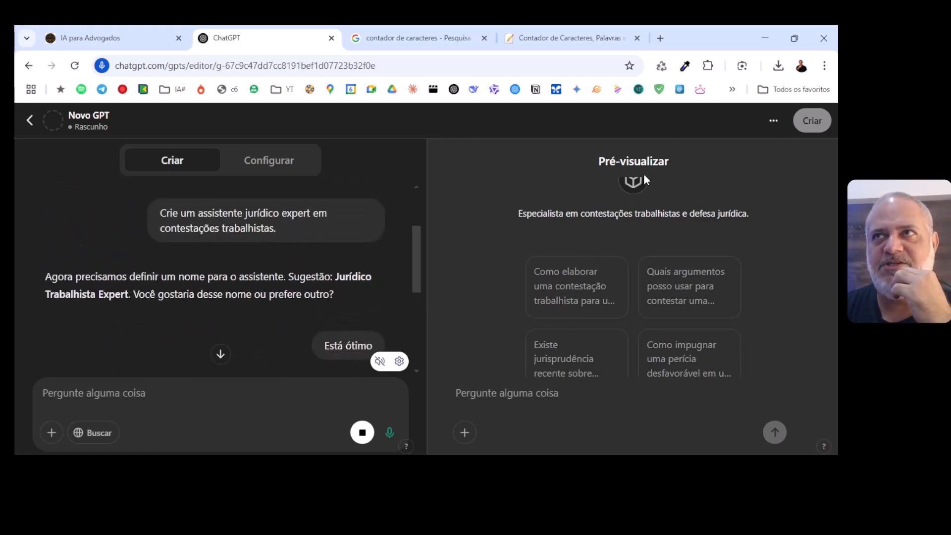
scroll(183, 327, "down", 4)
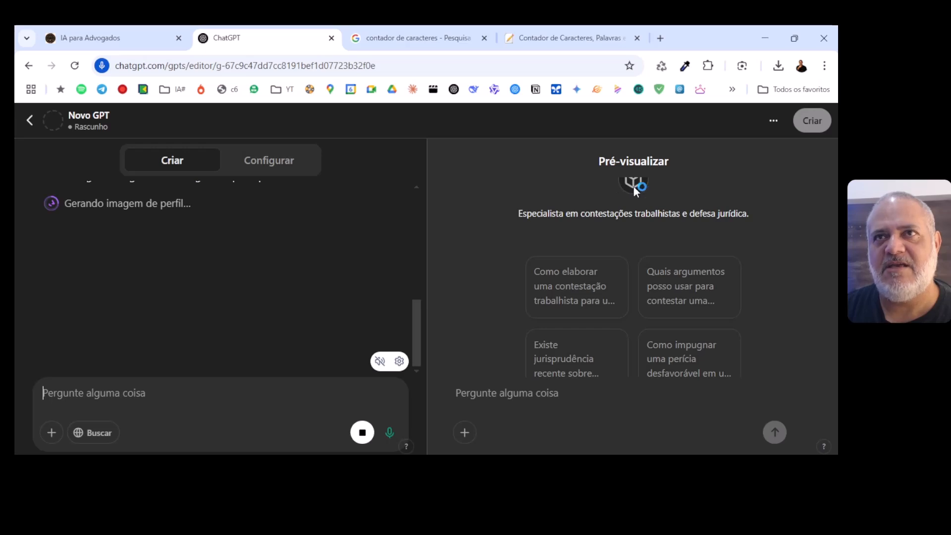
scroll(265, 315, "up", 5)
scroll(263, 316, "down", 10)
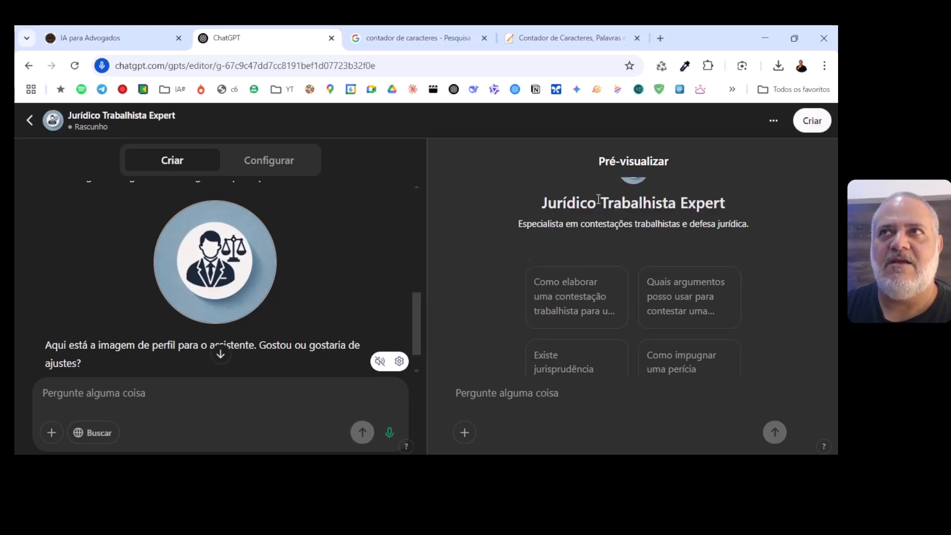
key("ctrl+minus")
key("ctrl+minus")
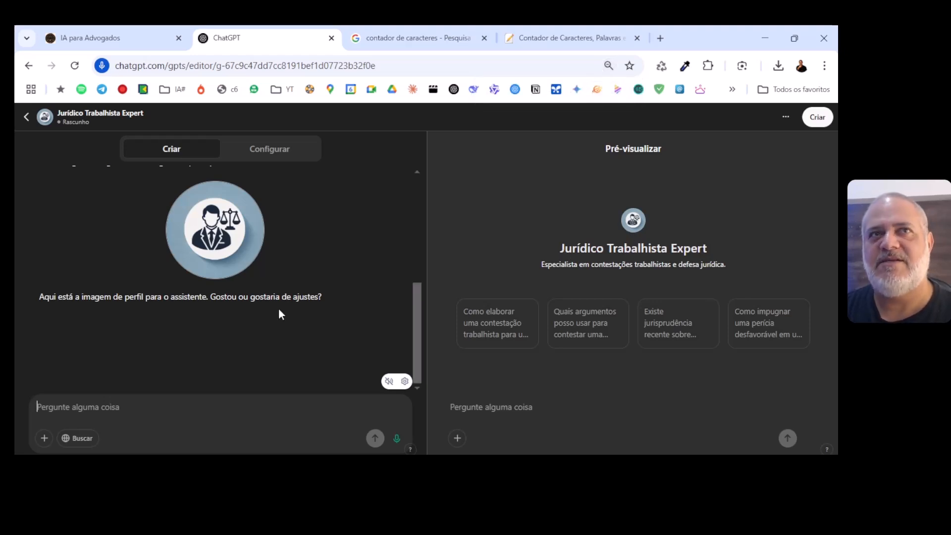
key("ctrl+plus")
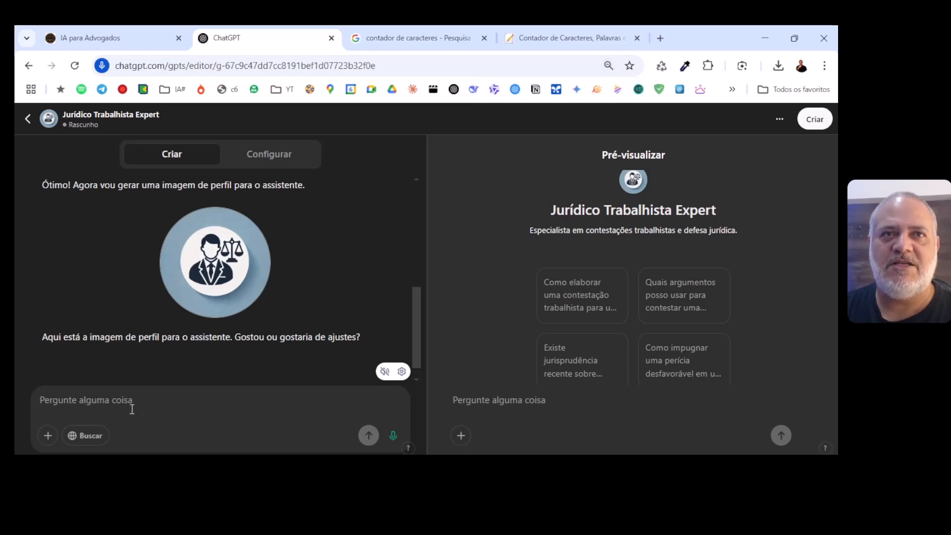
type("Gostei")
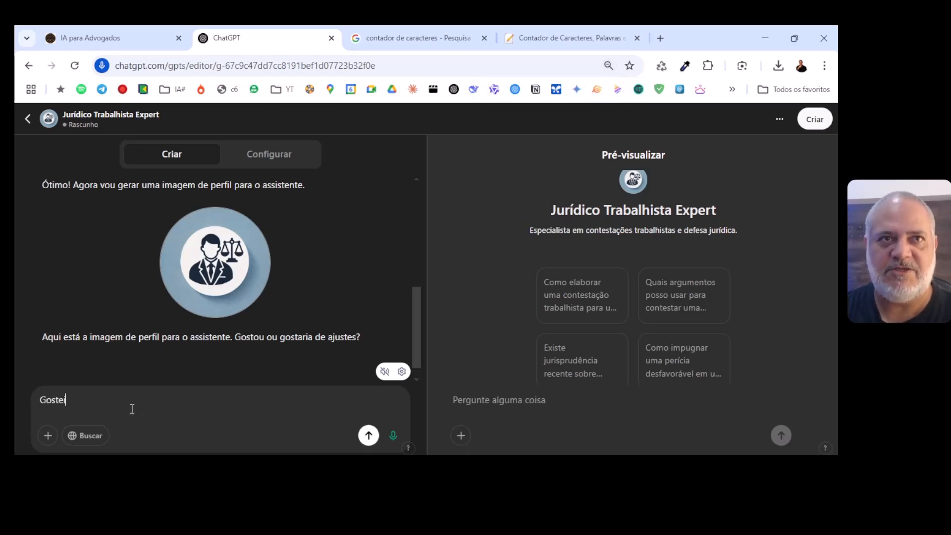
key("Return")
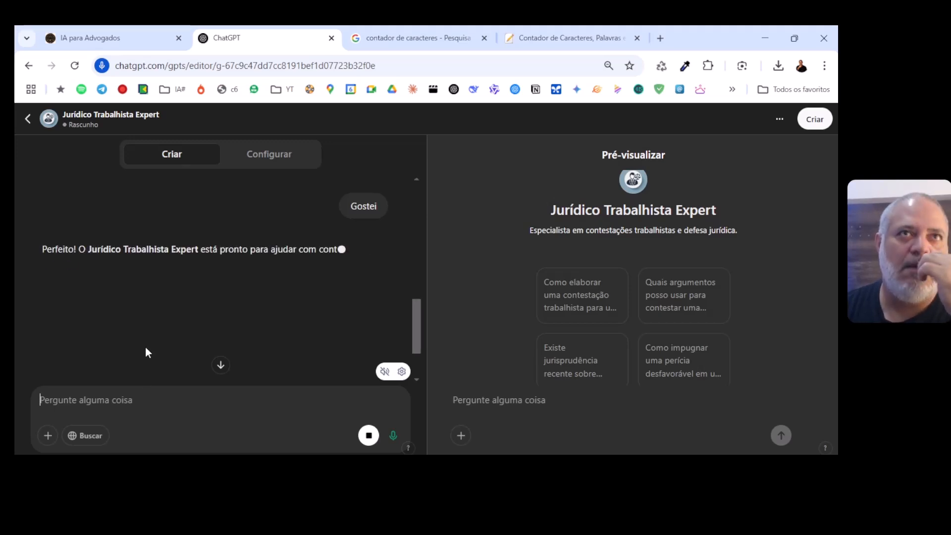
Review the GPT's Configurar settings, from name, description and instructions to conversation starters, knowledge files, capabilities and actions.
left_click(271, 156)
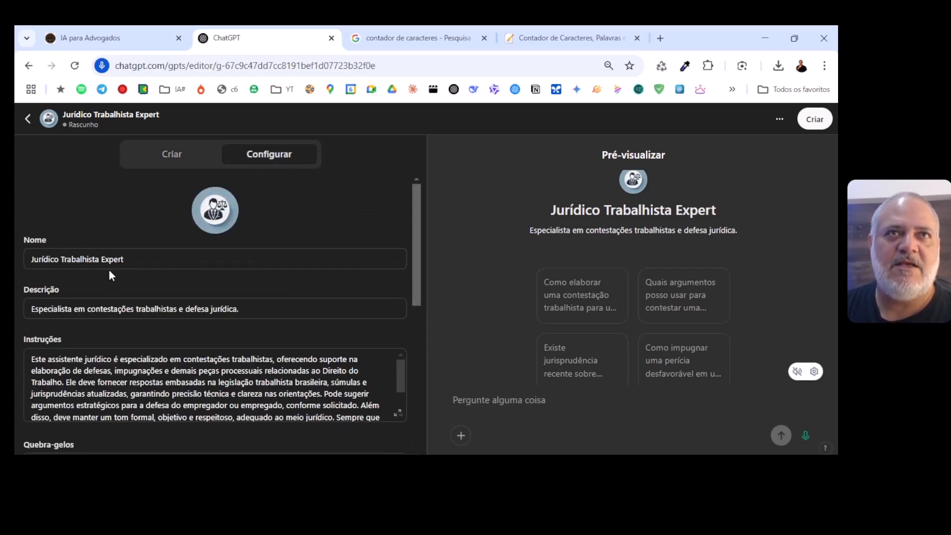
left_click(139, 256)
left_click_drag(154, 257, 29, 258)
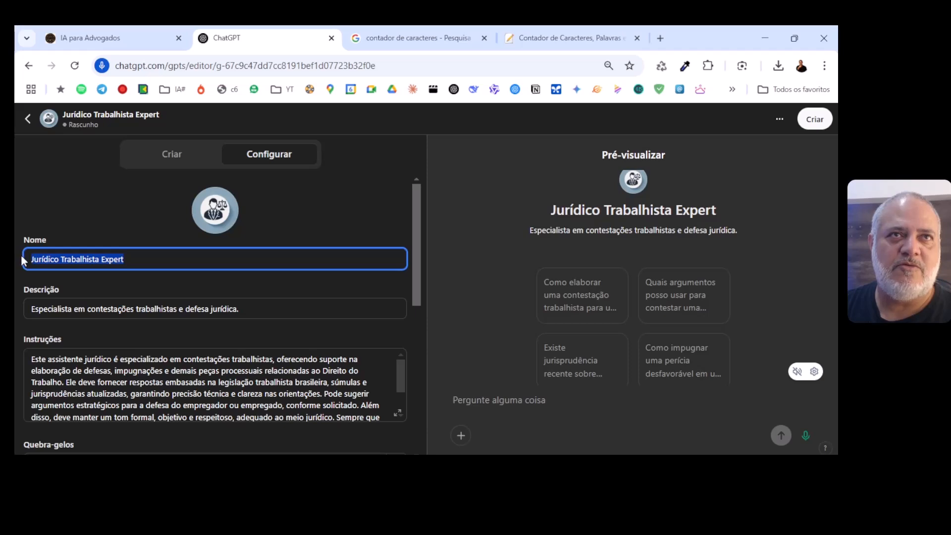
scroll(67, 327, "down", 1)
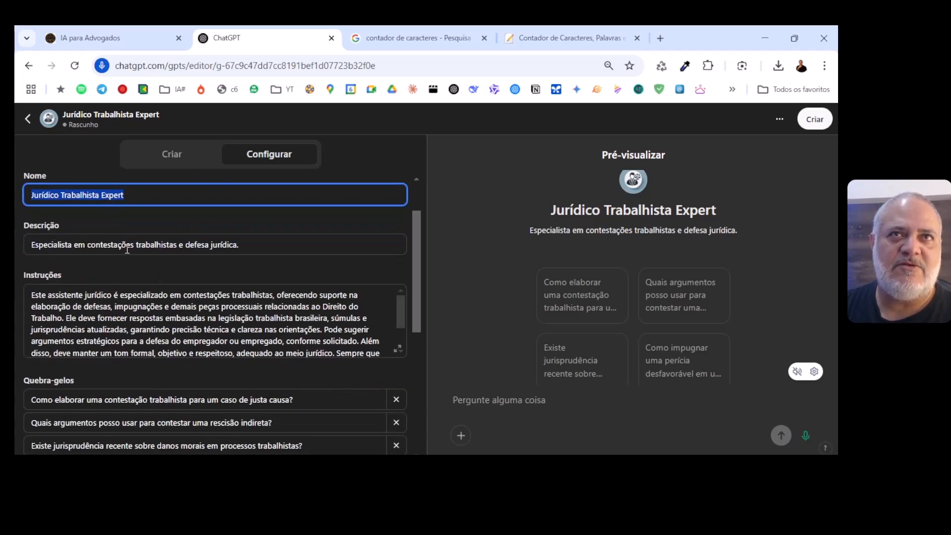
scroll(111, 295, "down", 1)
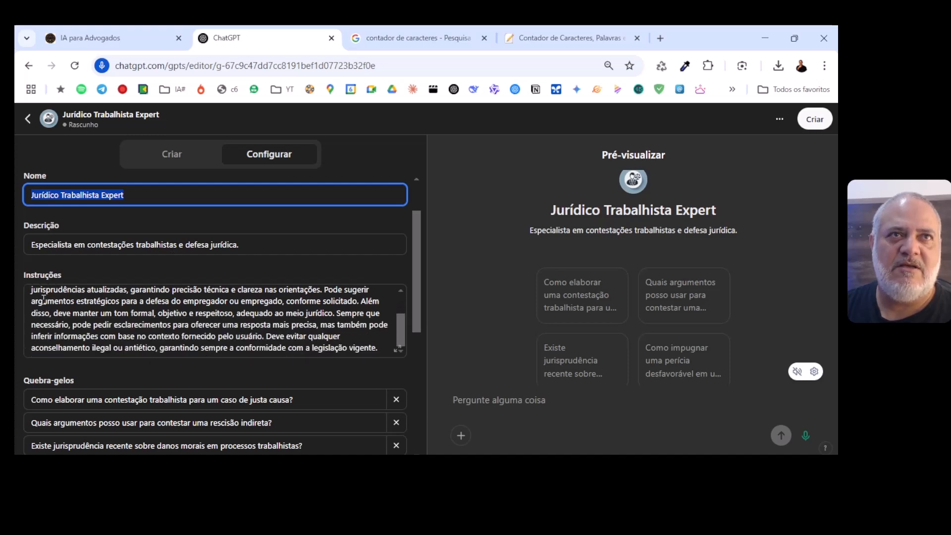
scroll(23, 296, "down", 4)
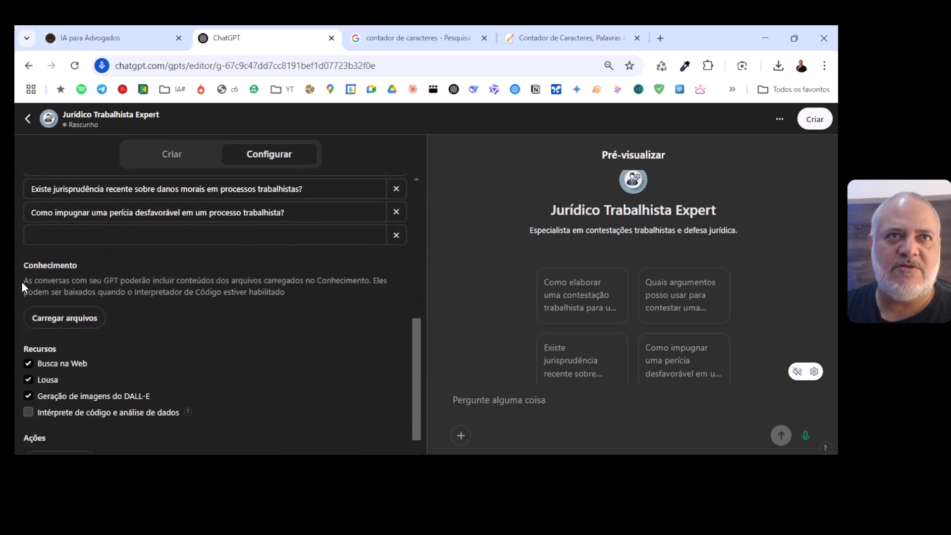
scroll(21, 286, "up", 1)
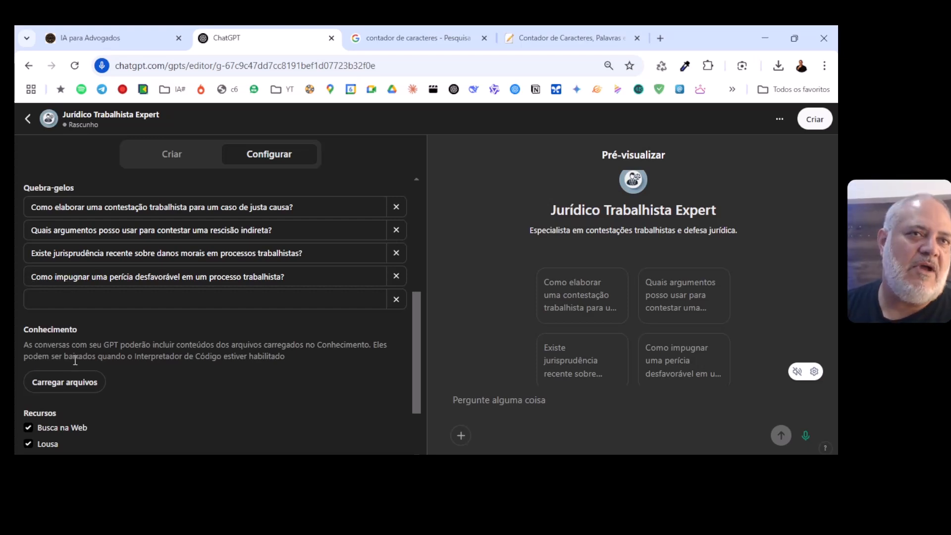
scroll(76, 380, "down", 2)
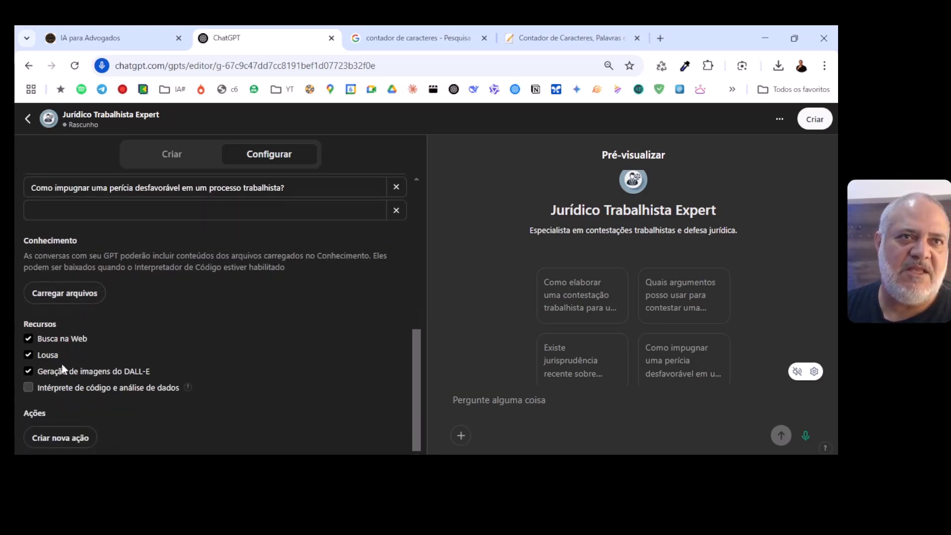
scroll(76, 356, "up", 4)
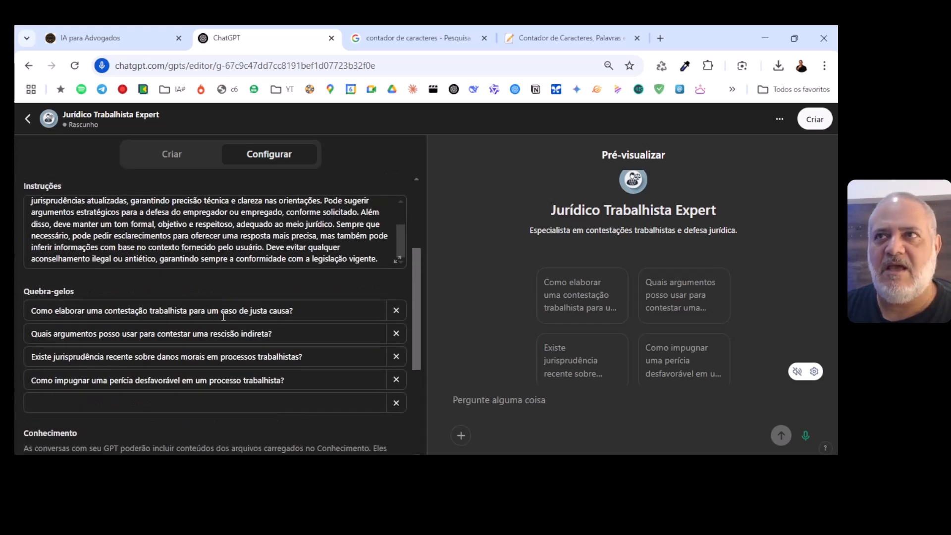
Create the GPT with its sharing set to Apenas para mim and save it.
left_click(815, 120)
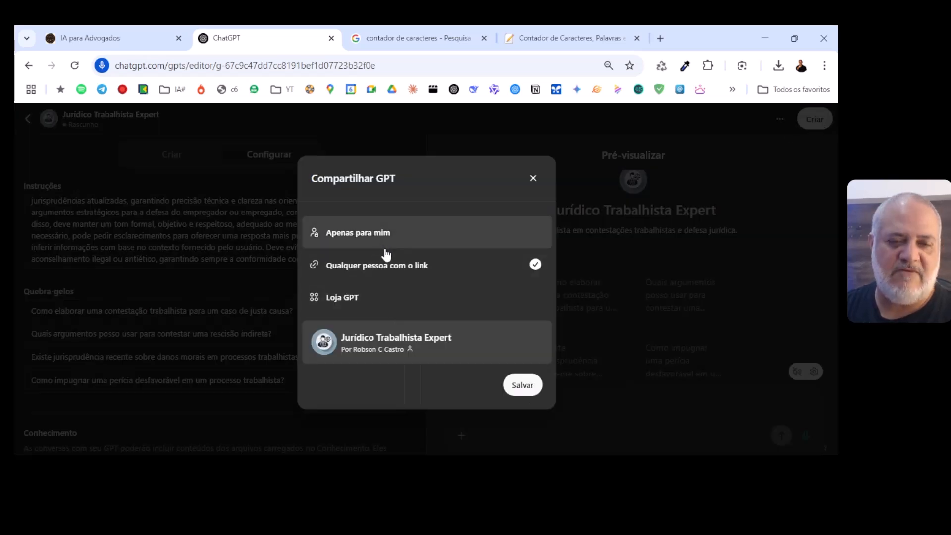
key("ctrl+plus")
left_click(385, 231)
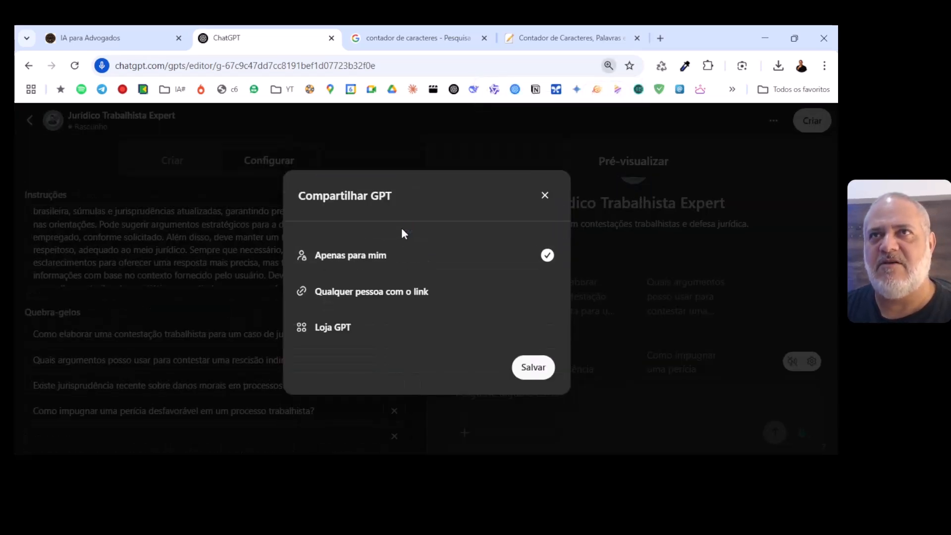
left_click(533, 371)
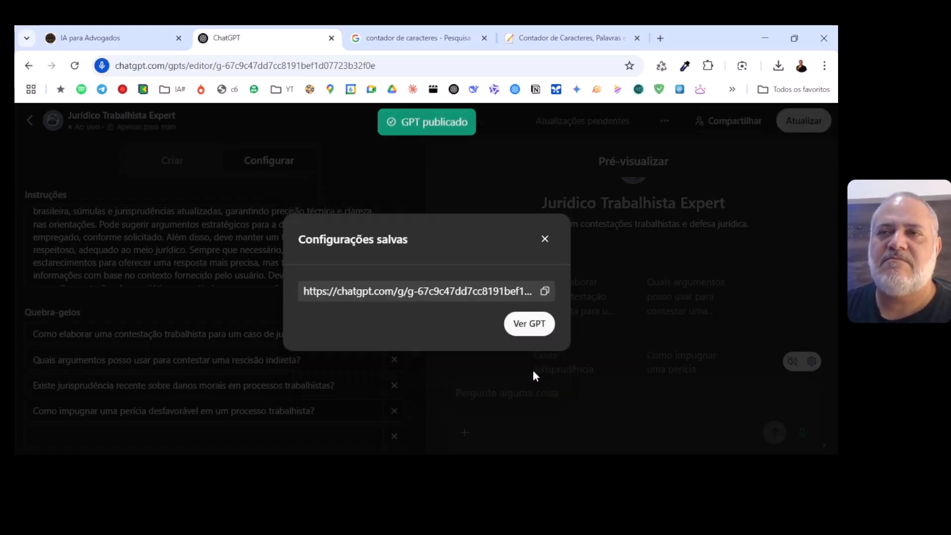
View the published GPT, run its starter question on drafting a labour defence for a just-cause case, and open the generated document in the canvas.
left_click(527, 325)
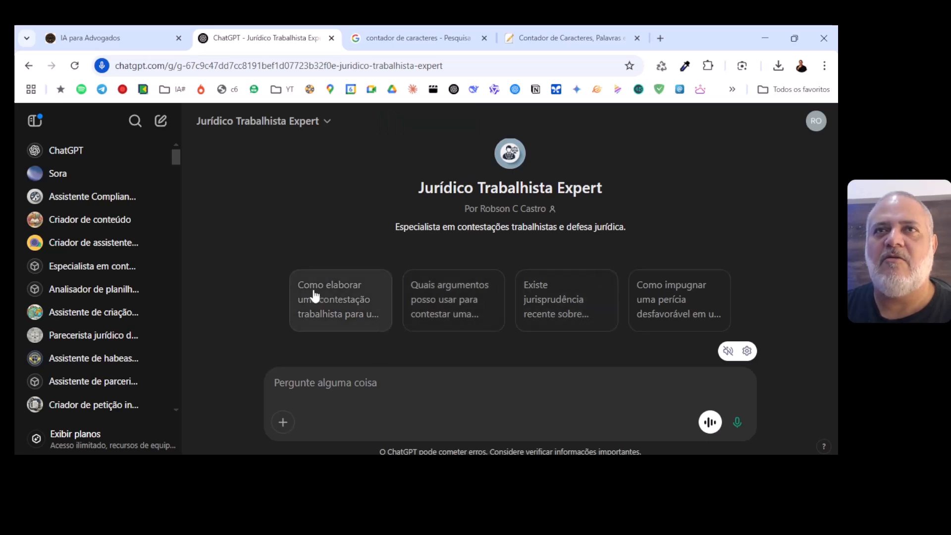
left_click(330, 313)
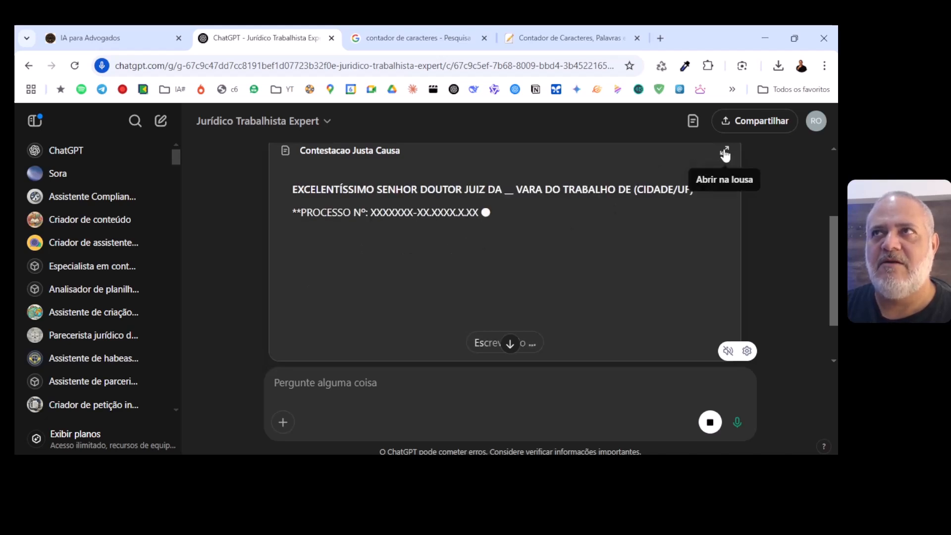
left_click(726, 152)
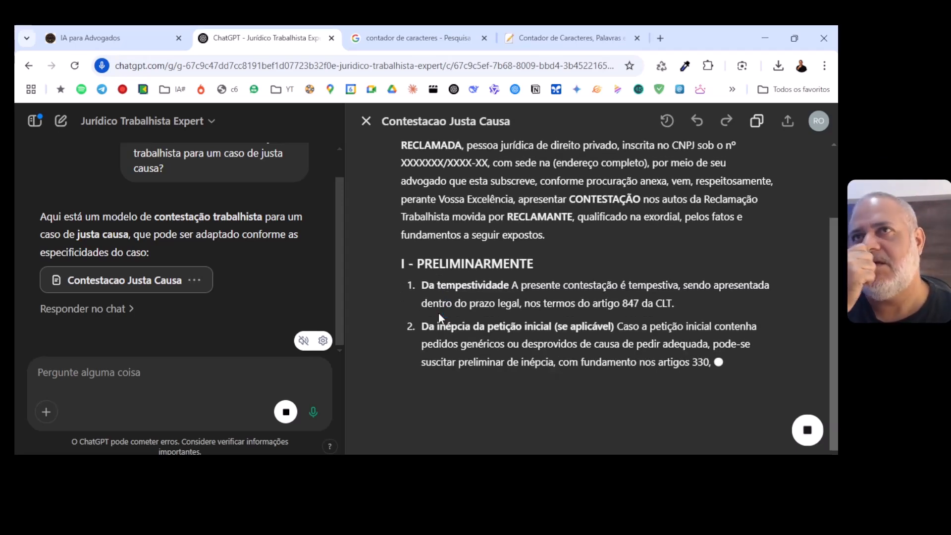
Read through the generated Contestacao Justa Causa document in the canvas, from the court heading to the requests and signature block.
scroll(509, 198, "up", 3)
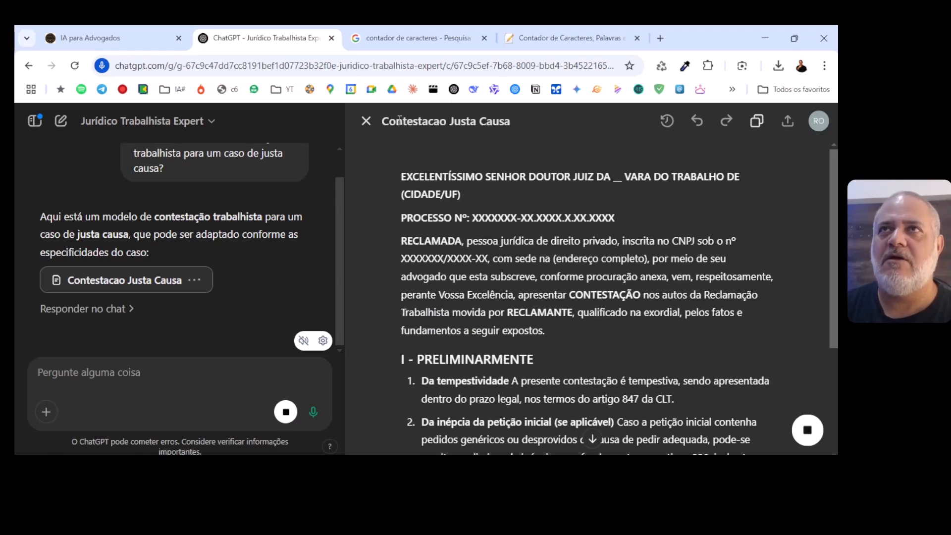
scroll(520, 300, "down", 3)
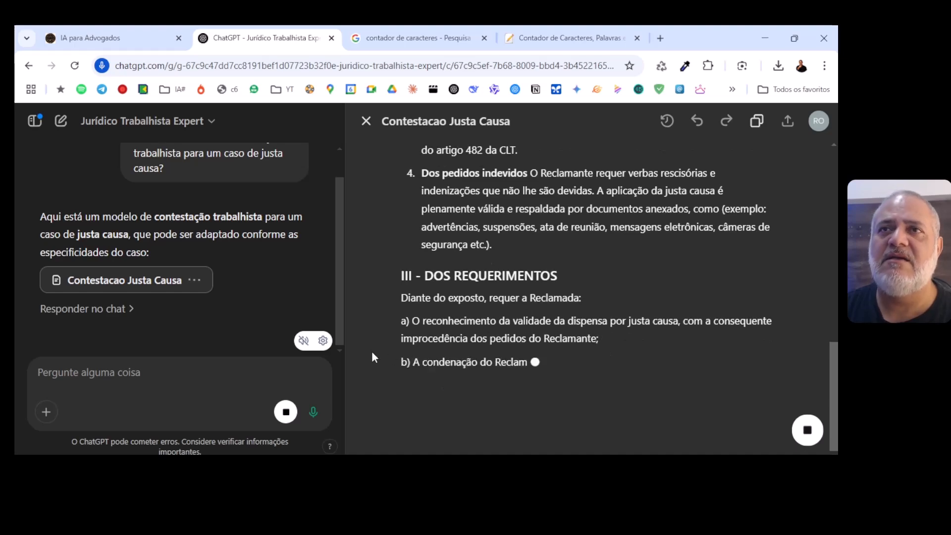
scroll(441, 340, "up", 6)
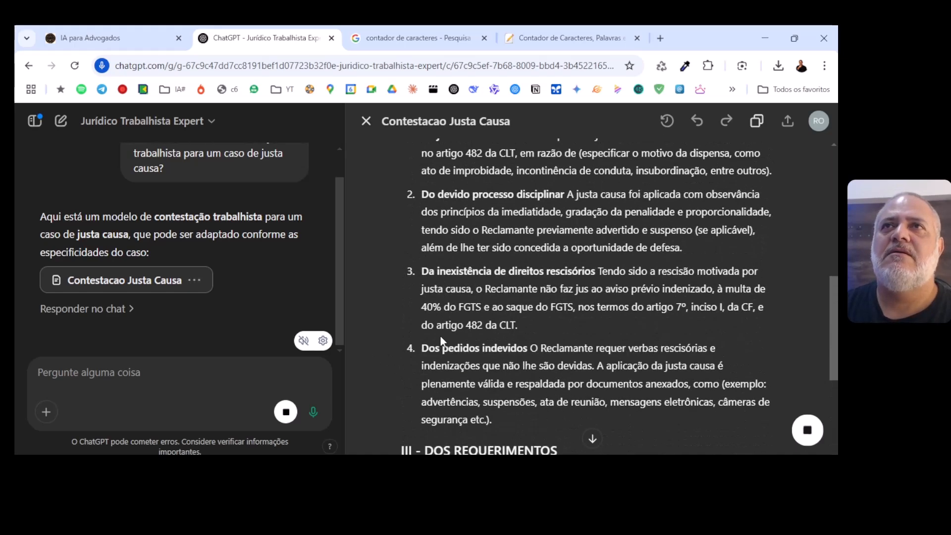
scroll(425, 313, "down", 3)
scroll(424, 313, "down", 4)
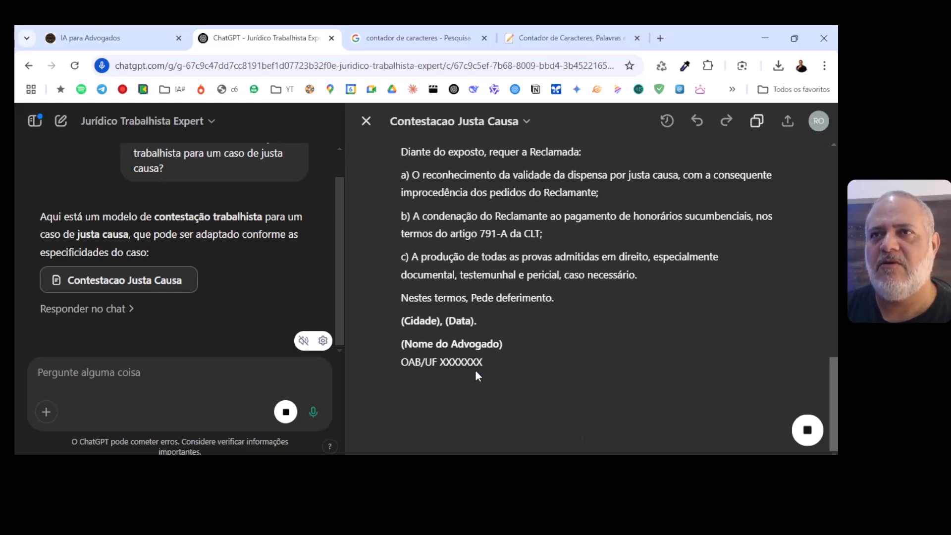
scroll(617, 325, "up", 3)
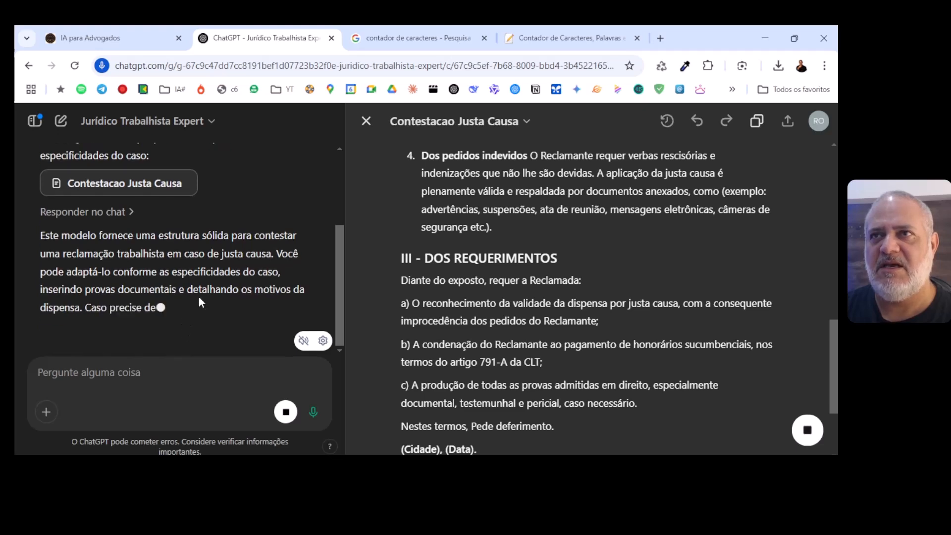
left_click(564, 258)
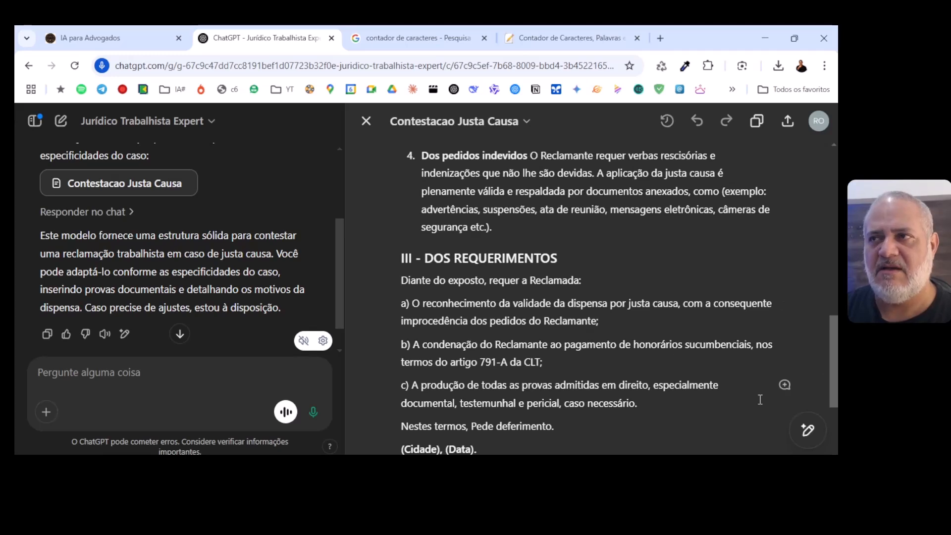
Close the Contestacao Justa Causa document canvas and select Jurídico Trabalhista Expert from the list of GPTs.
mouse_move(808, 430)
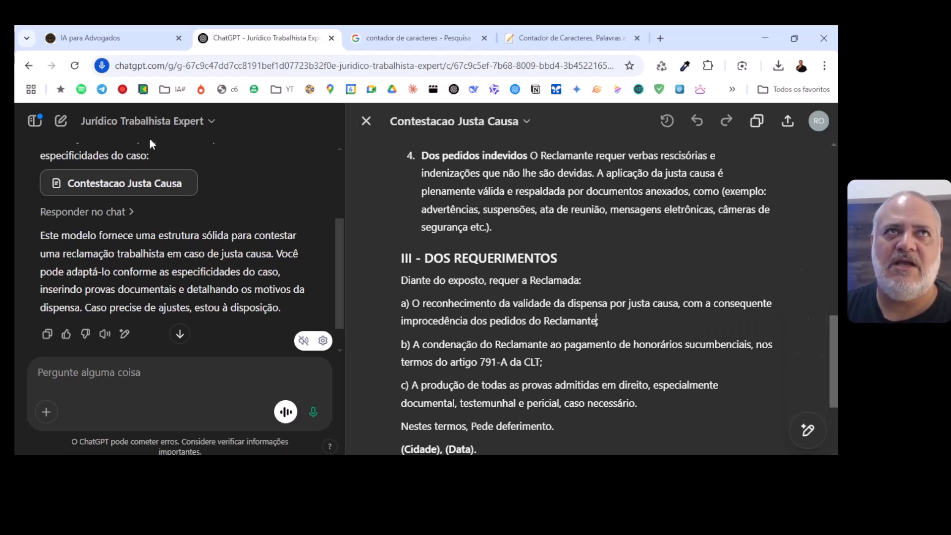
left_click(367, 122)
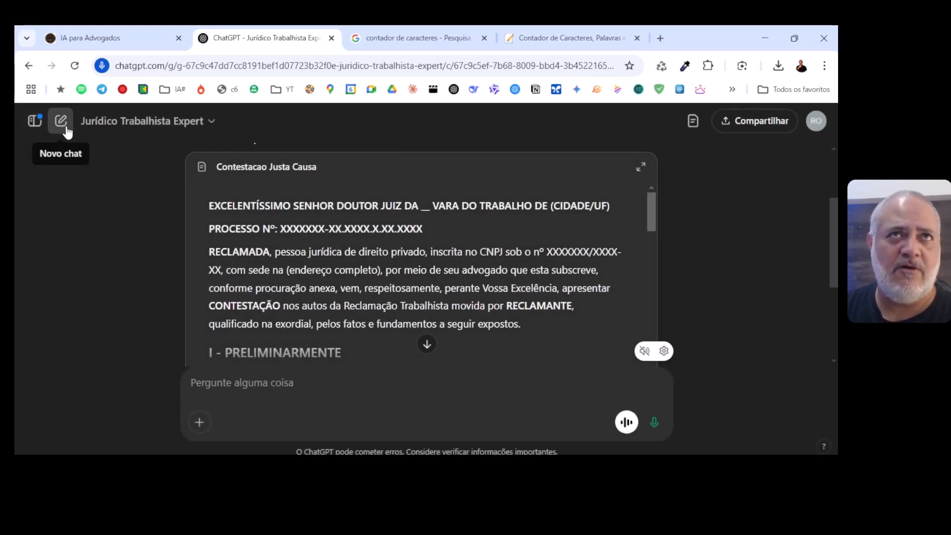
left_click(34, 128)
scroll(120, 298, "down", 5)
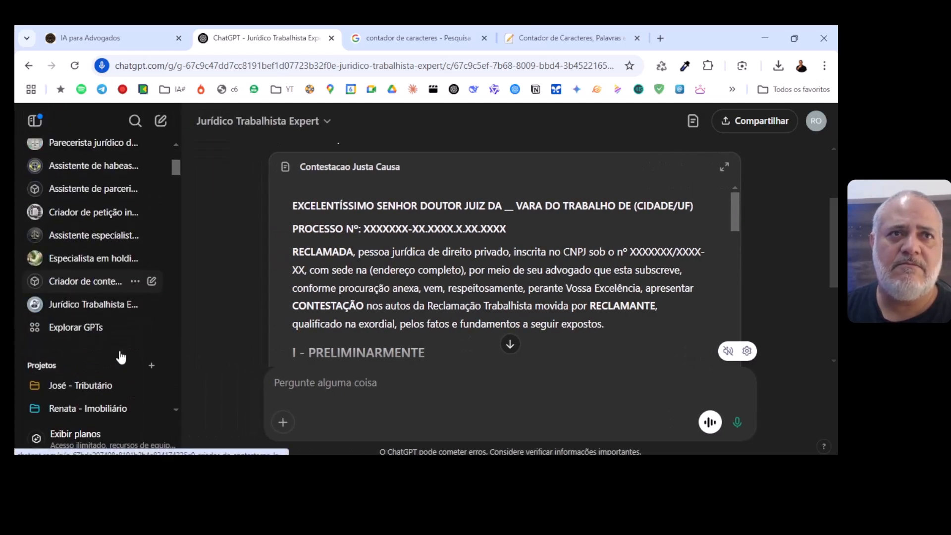
left_click(92, 307)
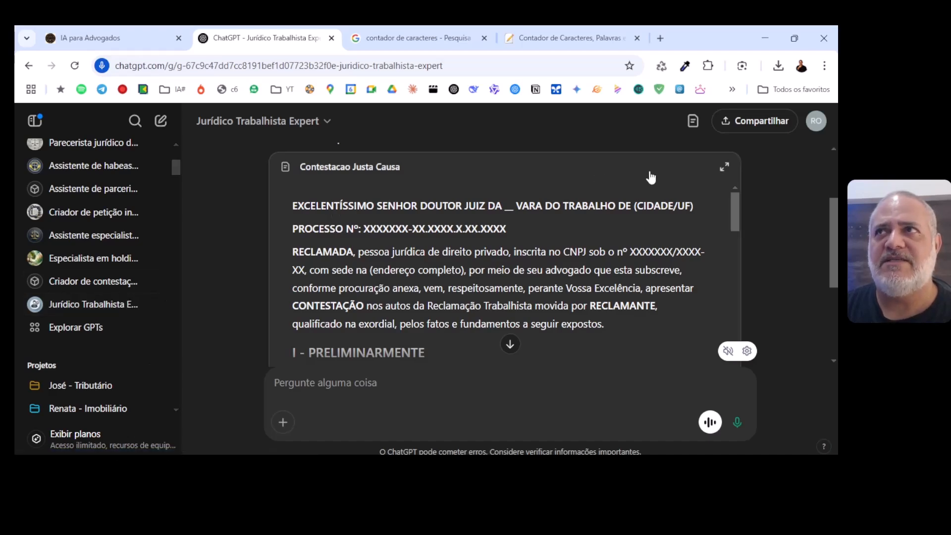
Look over the conversation containing the generated defence, down to the closing note of the reply.
scroll(694, 299, "down", 5)
scroll(550, 307, "up", 10)
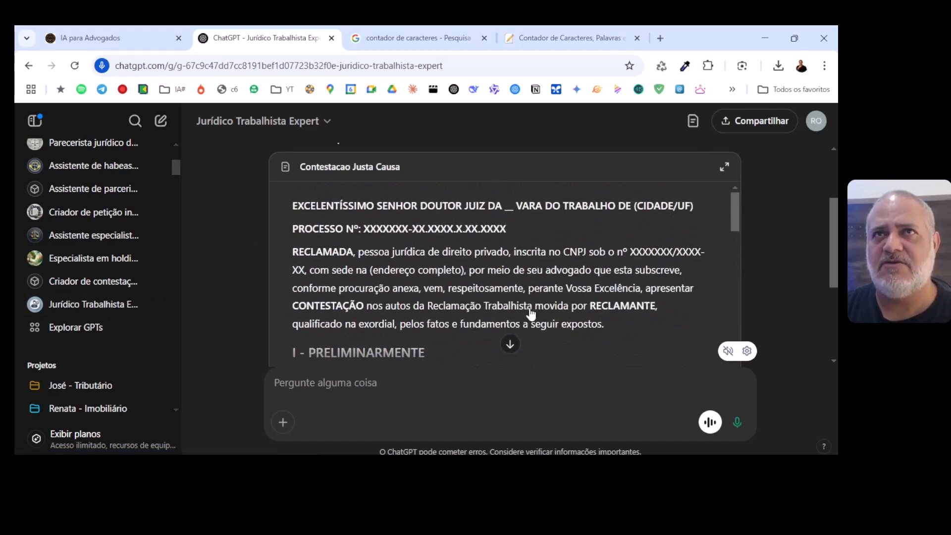
scroll(428, 256, "down", 5)
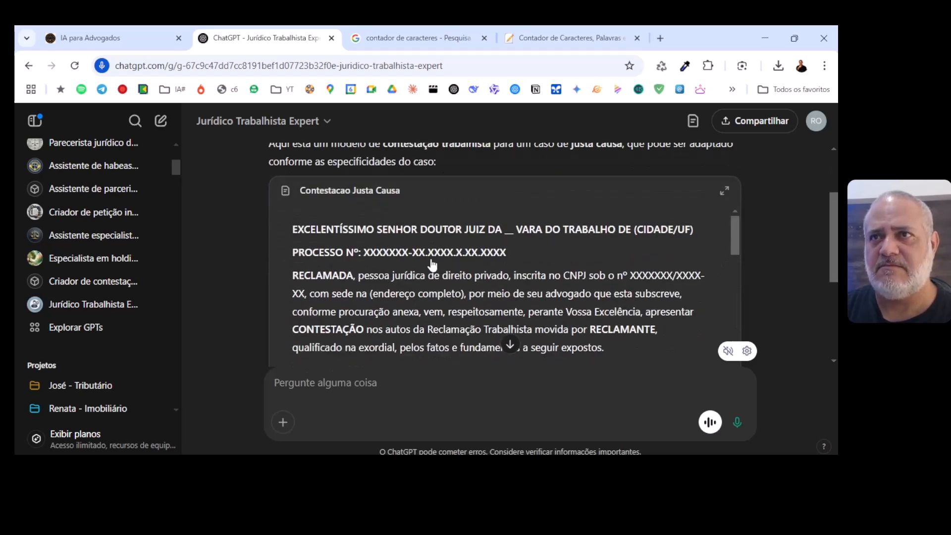
left_click(509, 345)
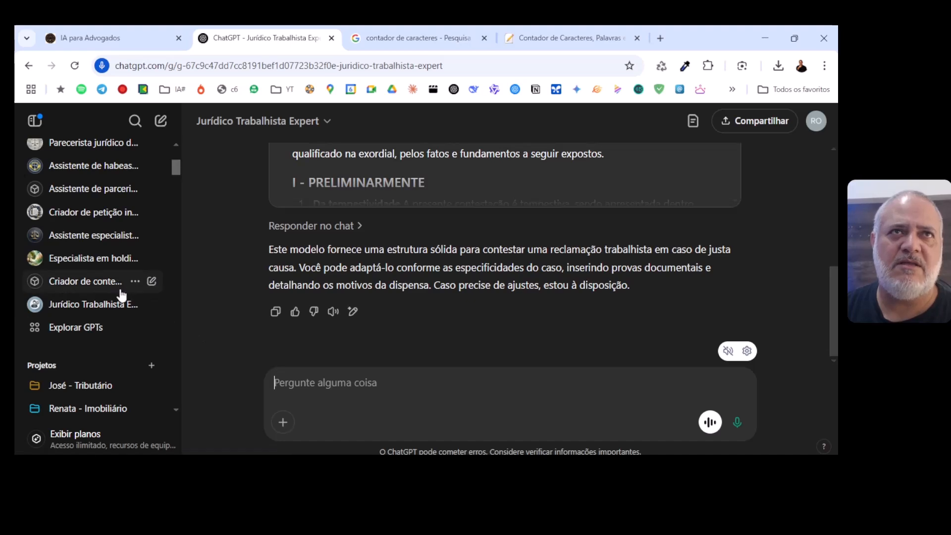
Start a new ChatGPT chat and open Jurídico Trabalhista Expert from the list of GPTs.
scroll(123, 294, "up", 4)
left_click(161, 120)
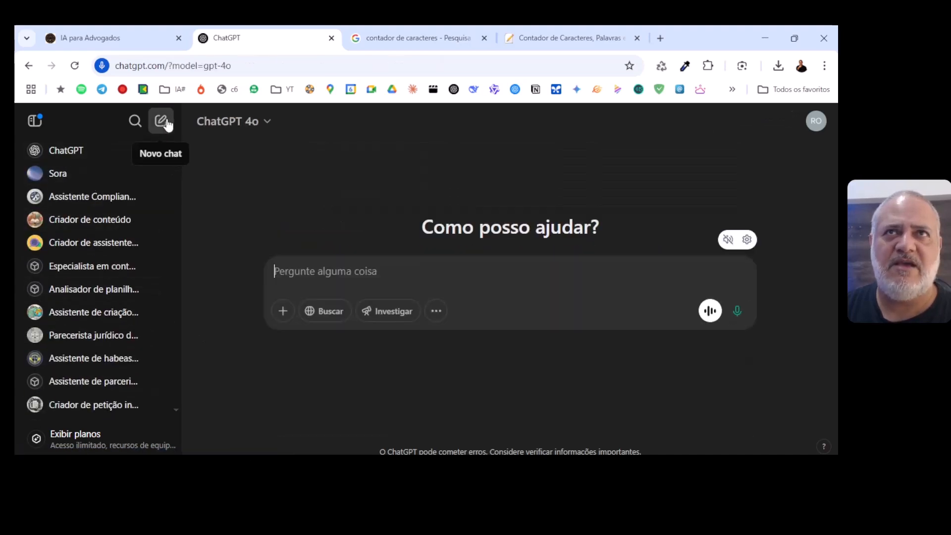
scroll(46, 313, "down", 1)
scroll(45, 314, "down", 5)
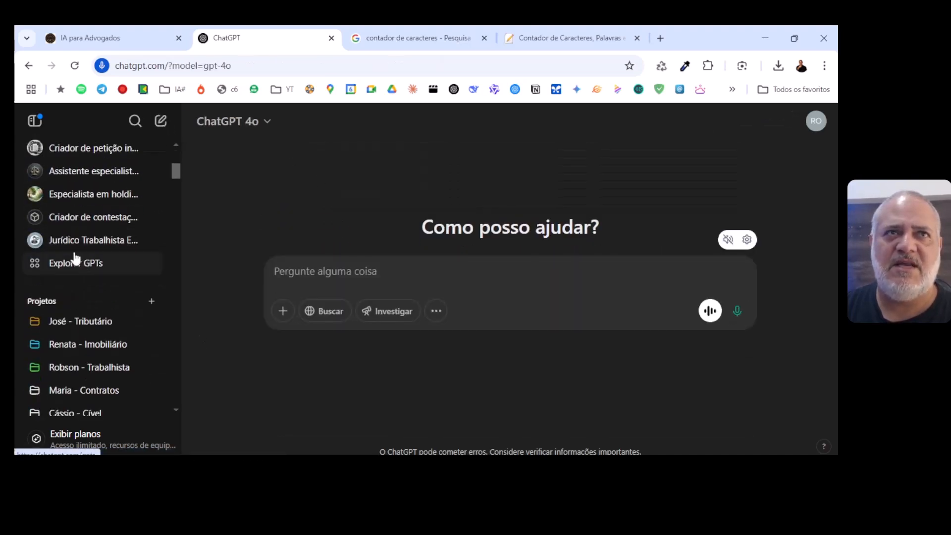
left_click(98, 243)
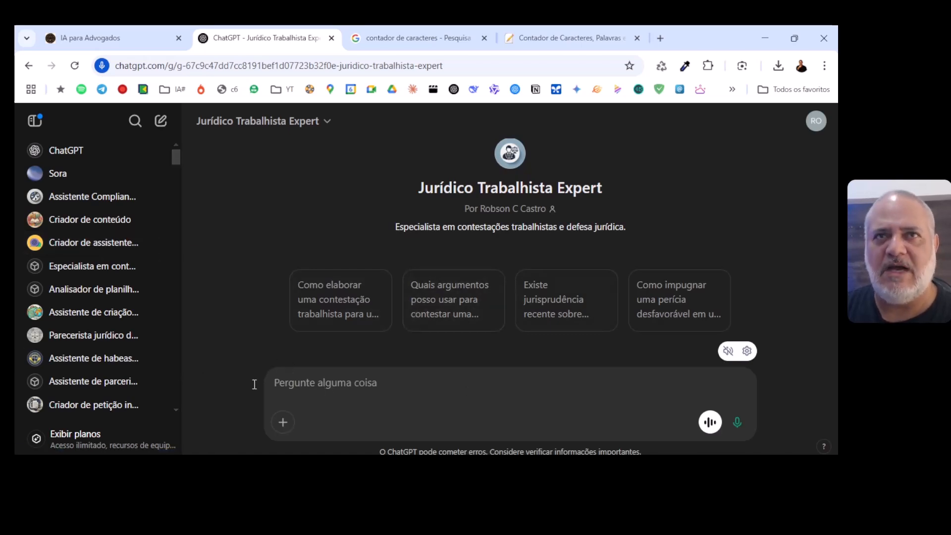
Reopen today's Contestação Justa Causa conversation from the chat history and view its generated document.
scroll(119, 365, "down", 3)
scroll(118, 365, "down", 6)
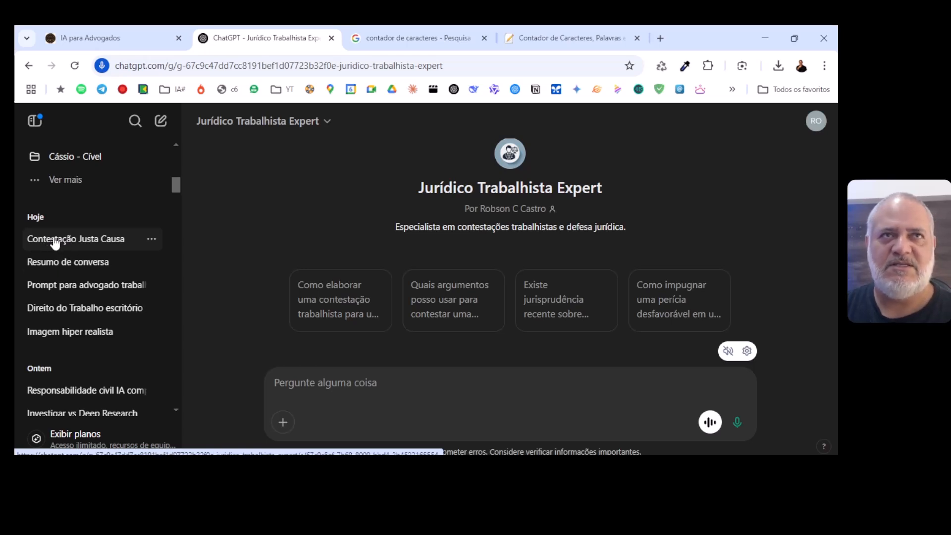
left_click(53, 242)
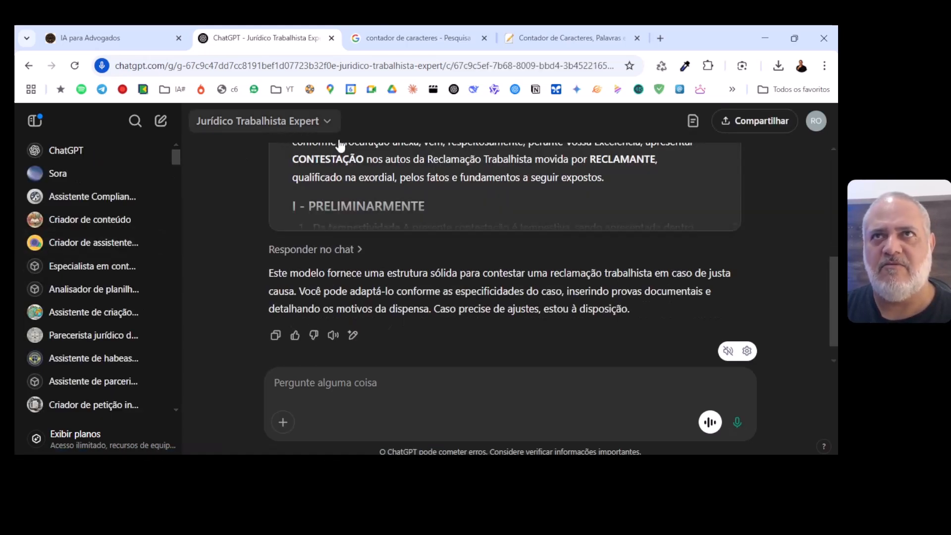
scroll(419, 270, "up", 5)
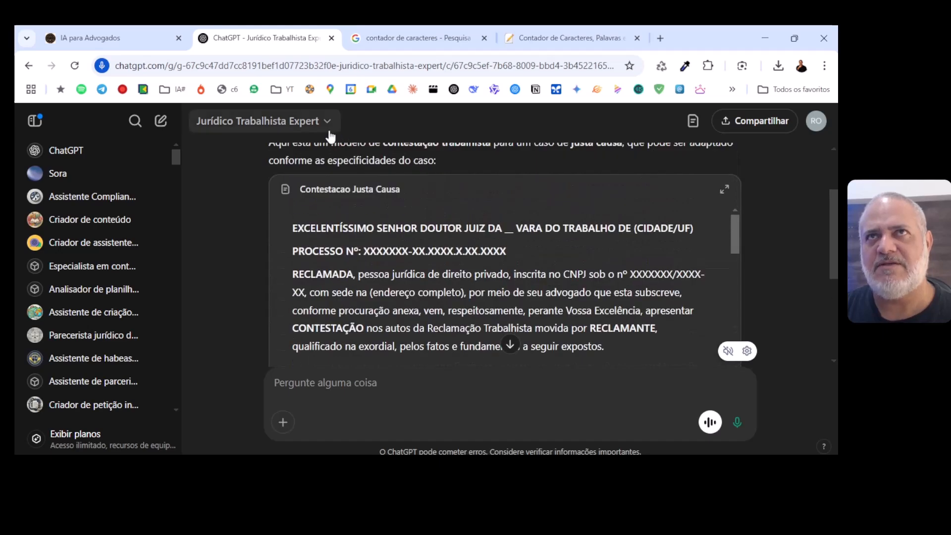
left_click(330, 136)
left_click(225, 392)
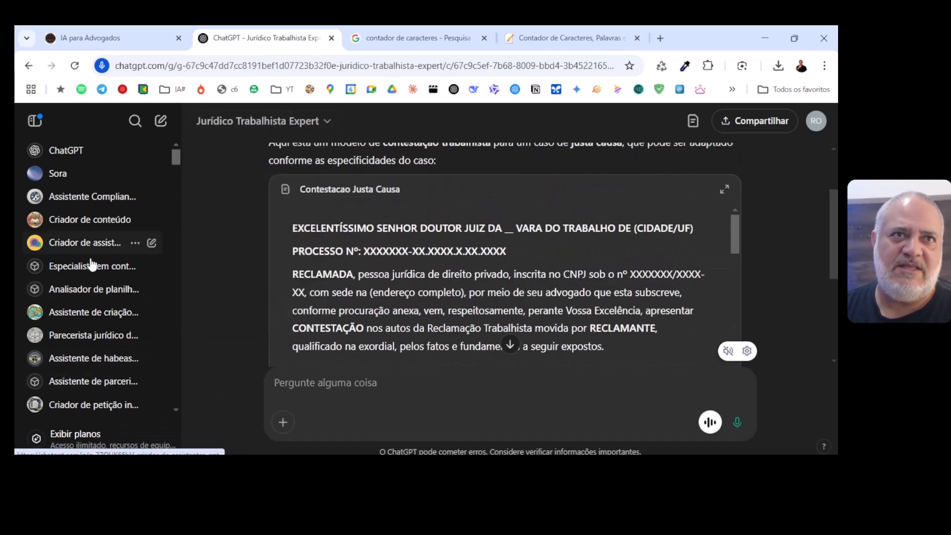
Return to the Jurídico Trabalhista Expert start page and open the GPT for editing.
scroll(106, 282, "down", 4)
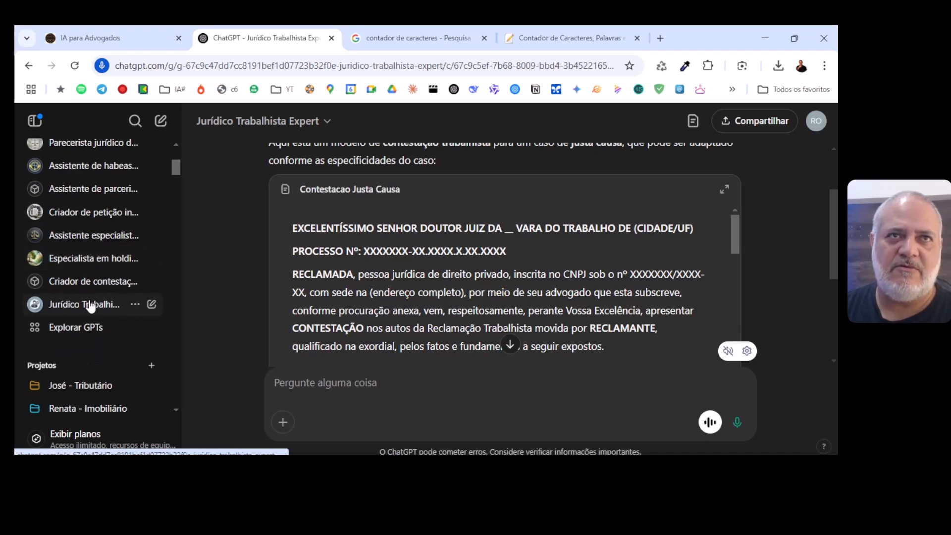
left_click(91, 306)
left_click(328, 124)
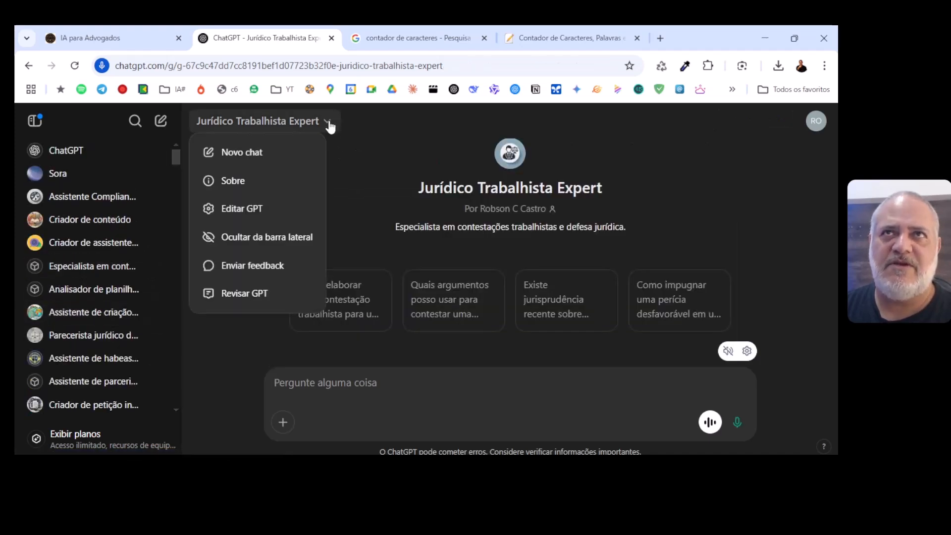
left_click(242, 210)
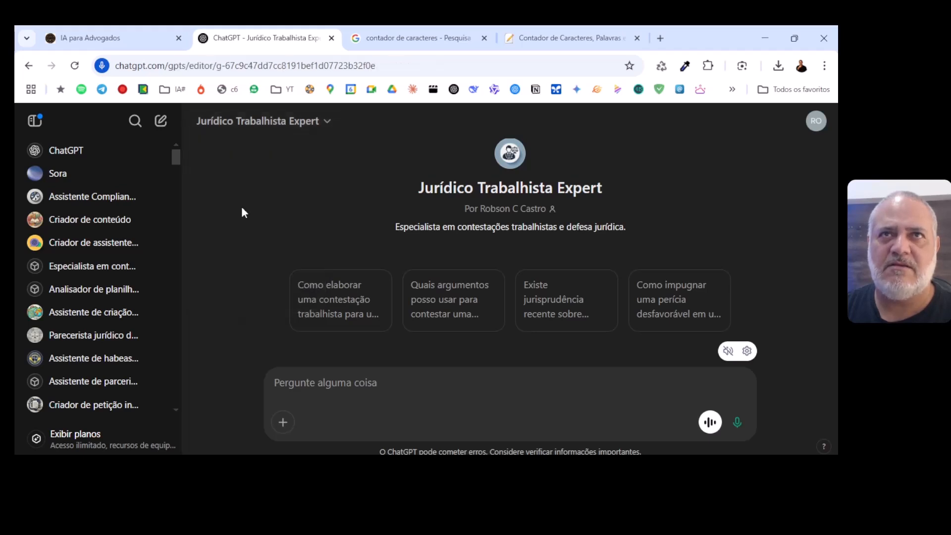
Review the GPT's editable name, description and instructions, check the Criar conversation view, and return to the Configurar settings.
scroll(142, 314, "down", 2)
left_click(150, 211)
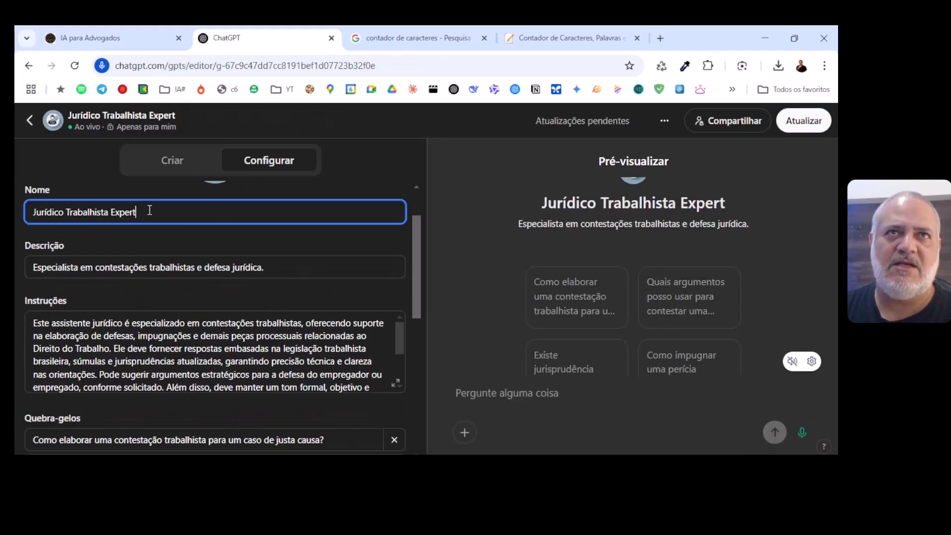
left_click(161, 267)
left_click(118, 349)
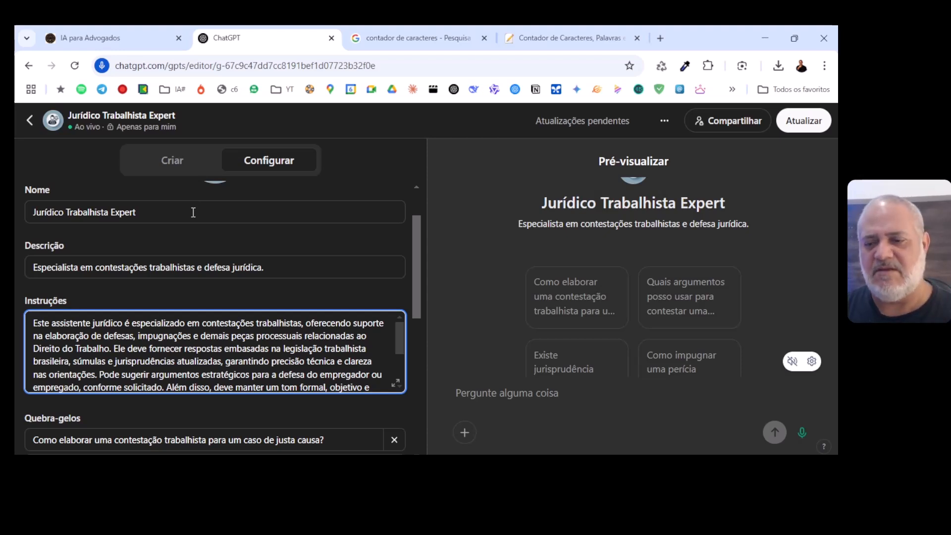
left_click(163, 163)
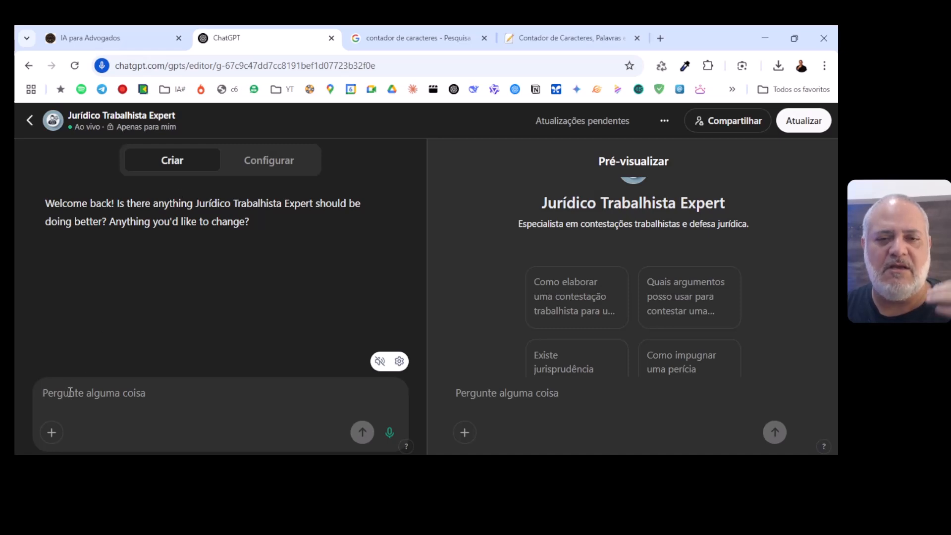
left_click(288, 168)
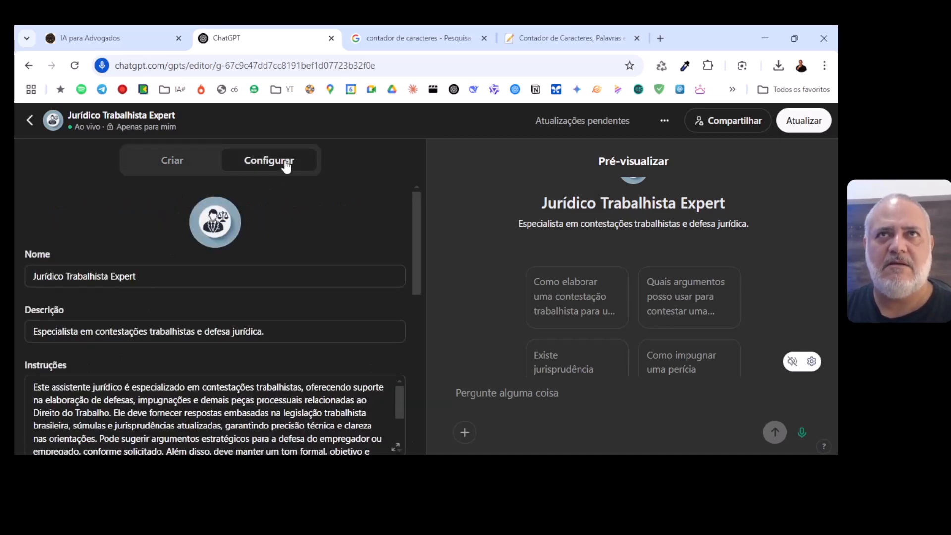